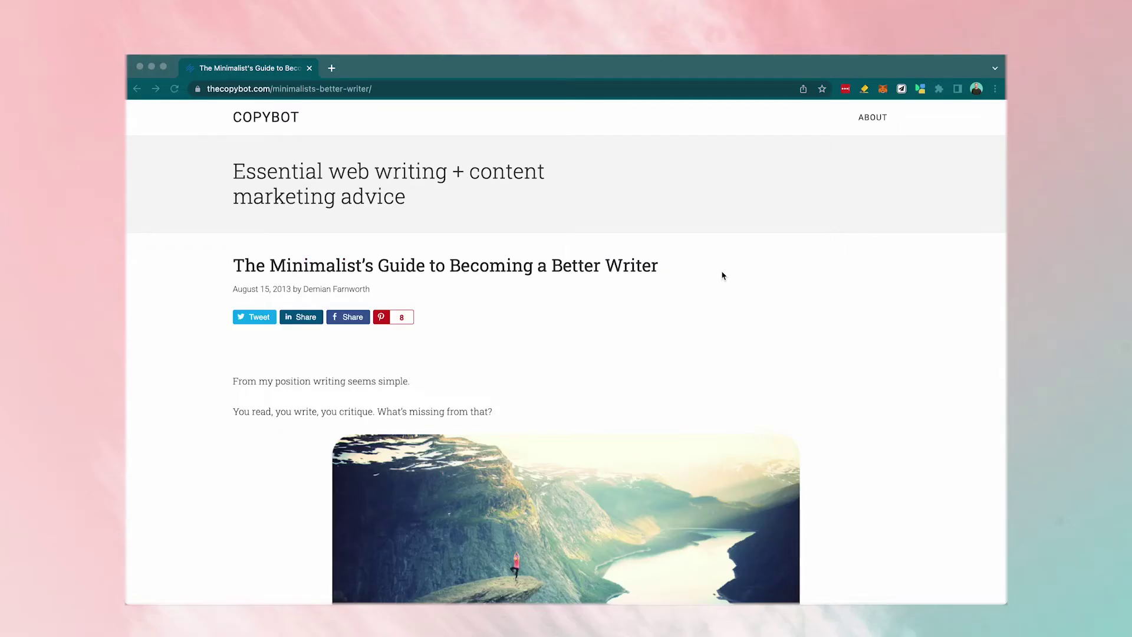
Create a Save to Notion form saving to All Notes [UB] with 3 extra fields, then open it.
scroll(723, 276, down, 10)
scroll(723, 276, up, 10)
click(900, 88)
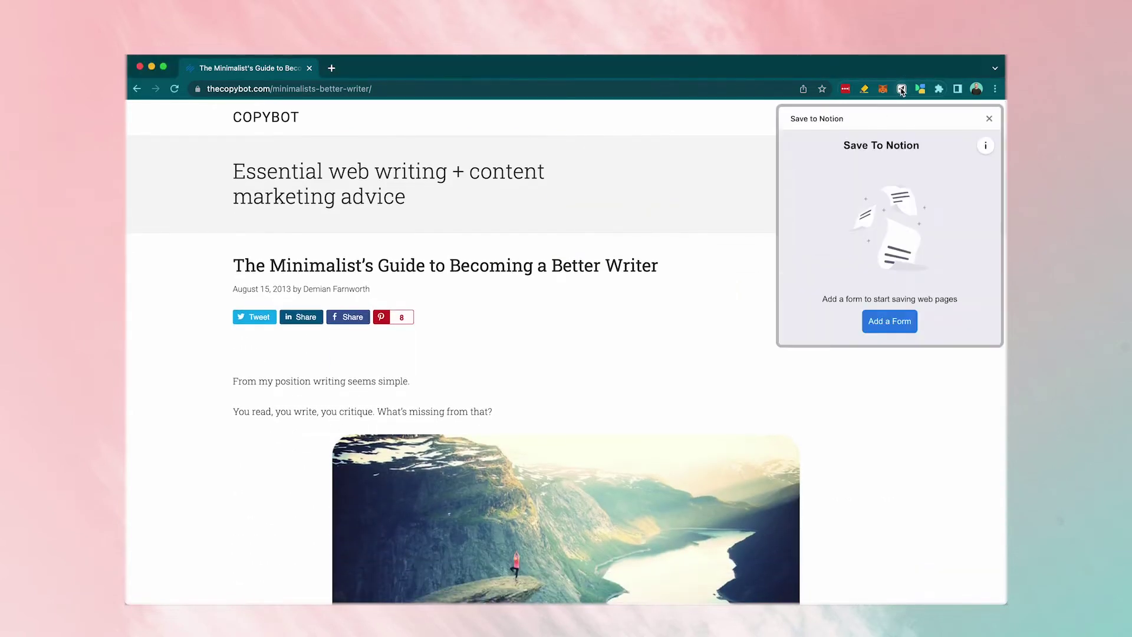
click(887, 326)
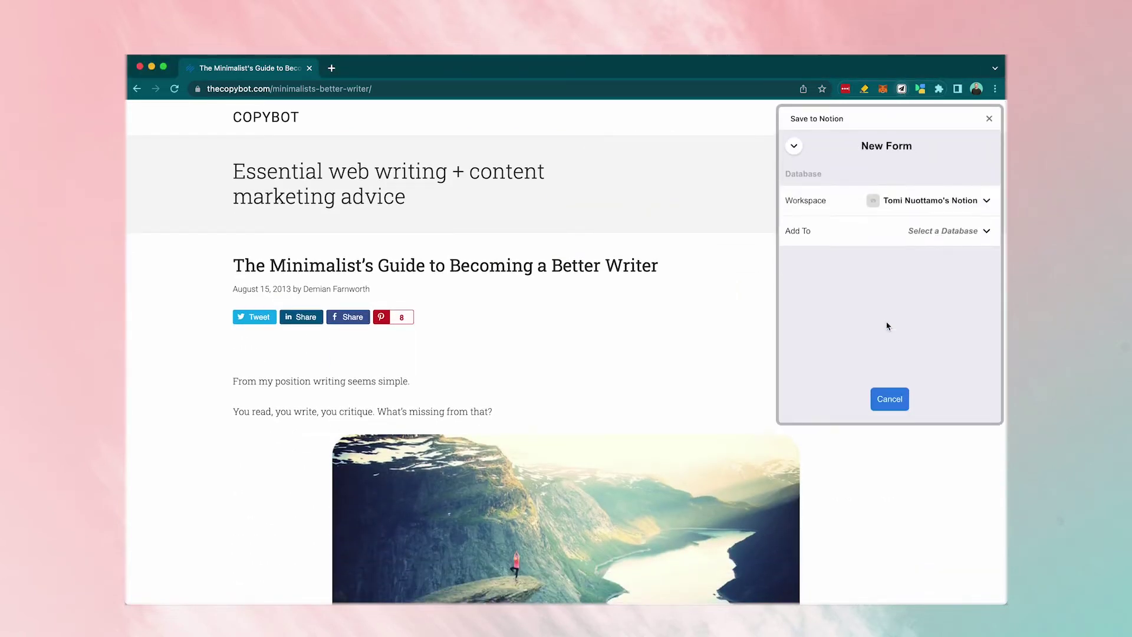
click(972, 232)
scroll(882, 270, down, 3)
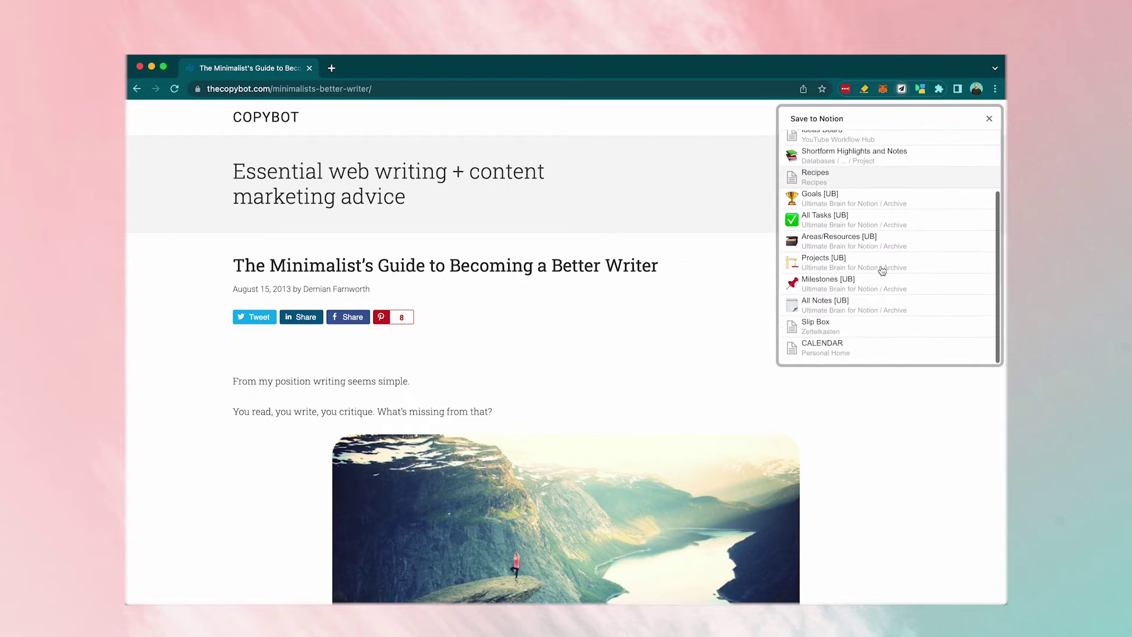
click(867, 304)
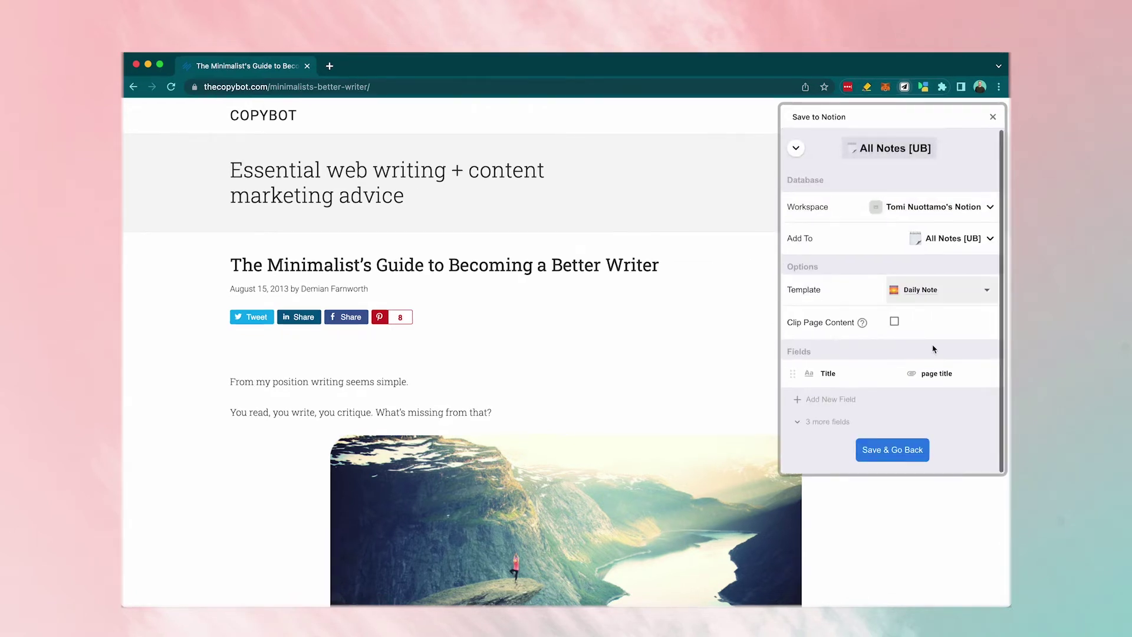
click(826, 422)
scroll(874, 460, down, 1)
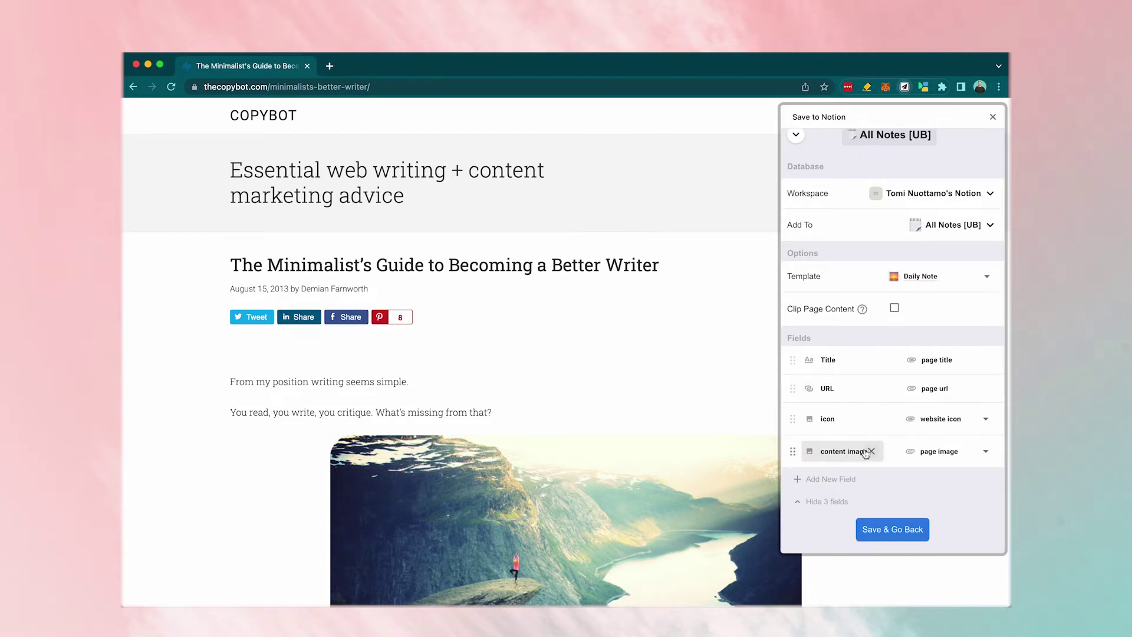
click(892, 529)
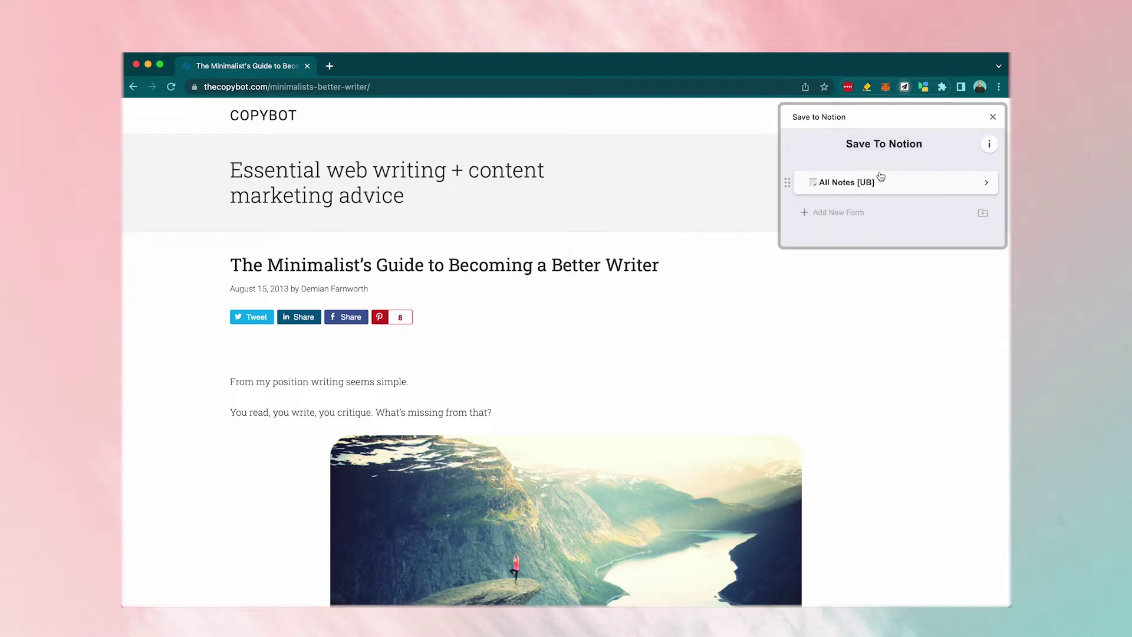
click(880, 181)
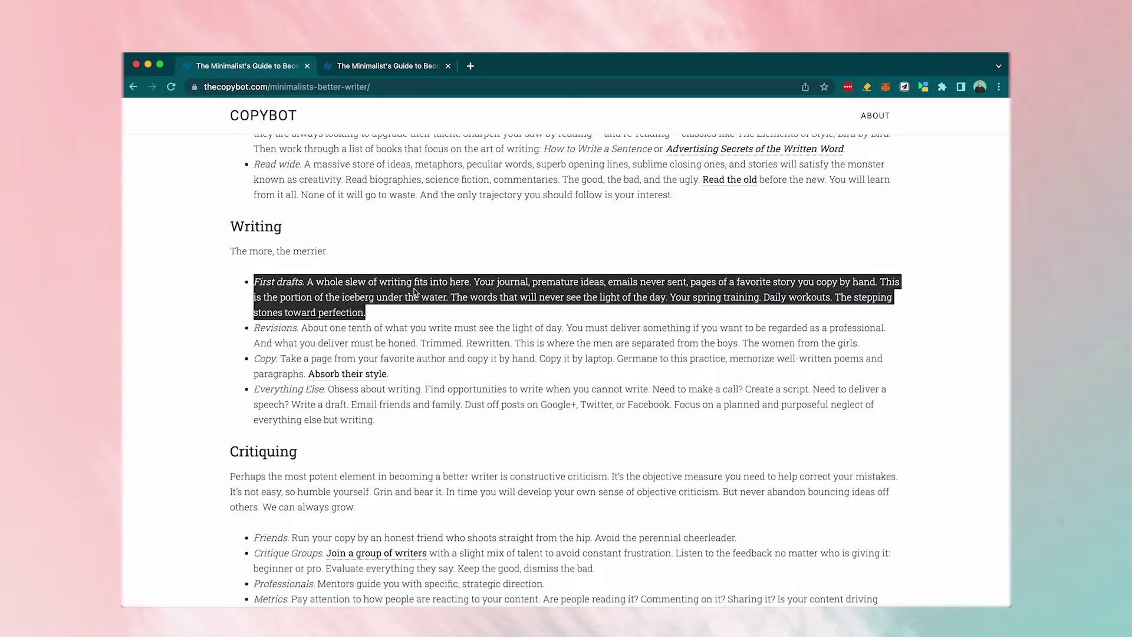
Save the 'First drafts' paragraph as a highlight and scroll down the saved article page.
right_click(419, 288)
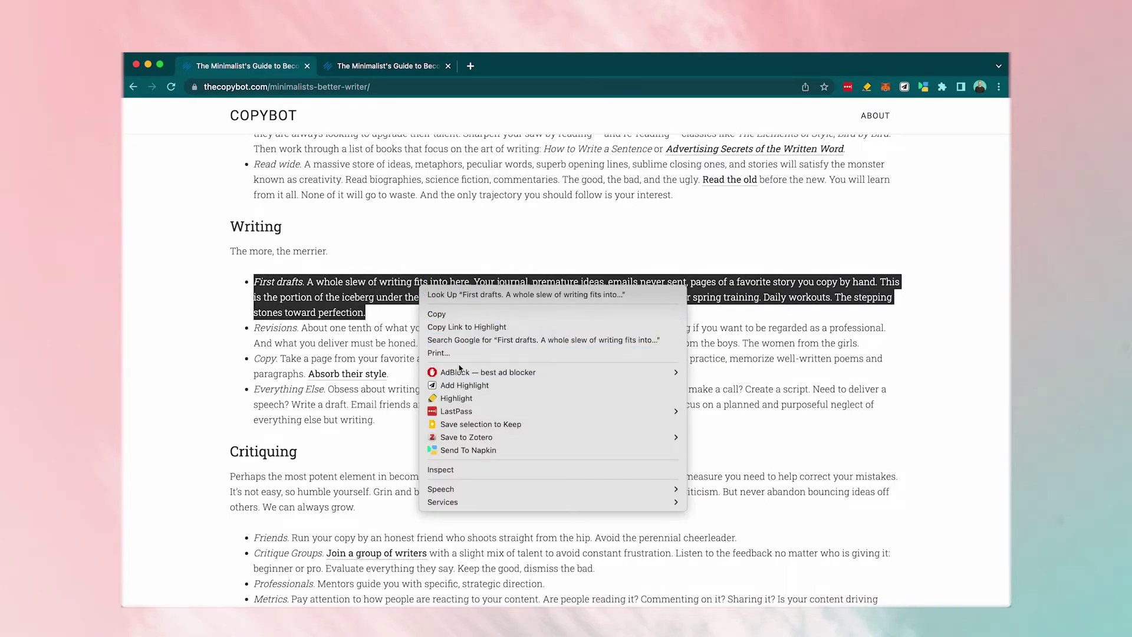
click(459, 384)
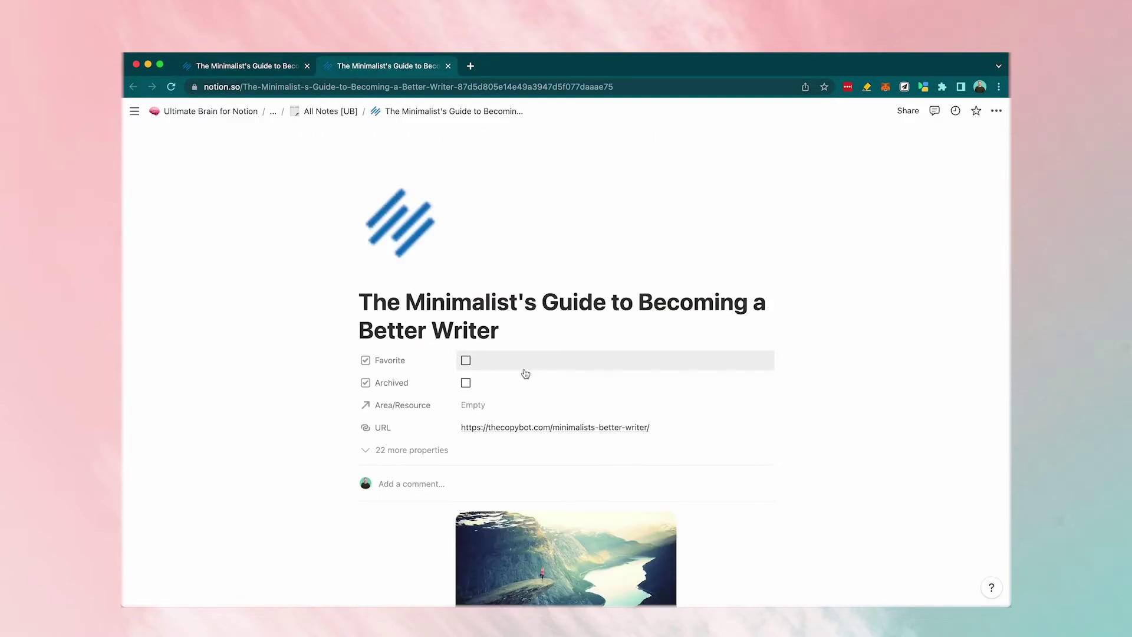
scroll(525, 373, down, 5)
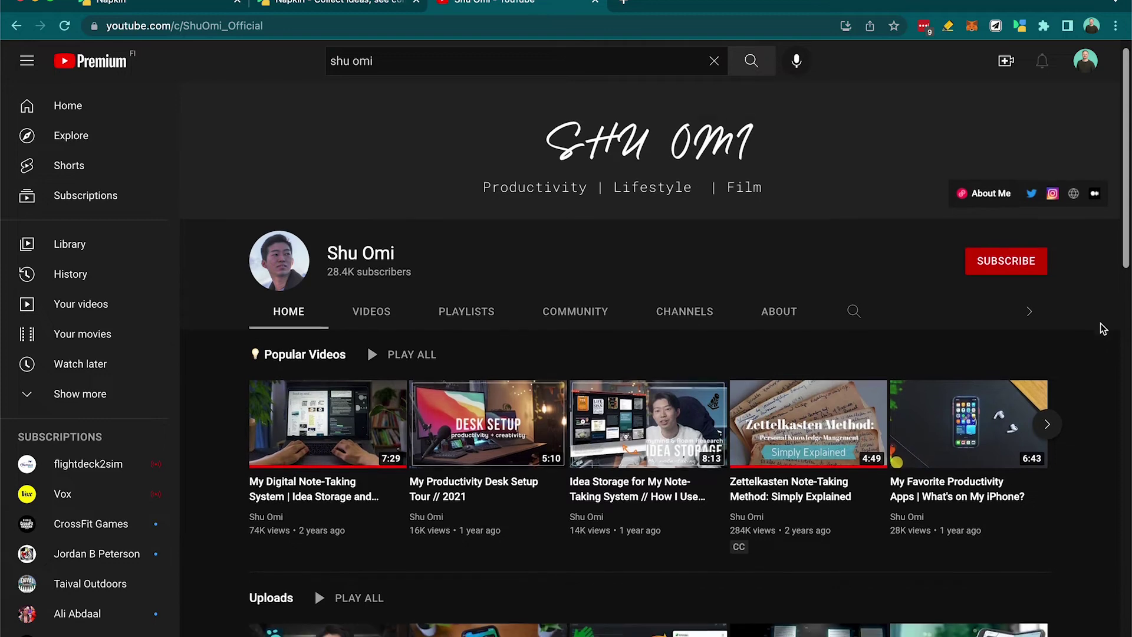
Scroll through the productivity channel's videos and then the Napkin website.
scroll(1102, 329, down, 6)
scroll(1102, 329, down, 3)
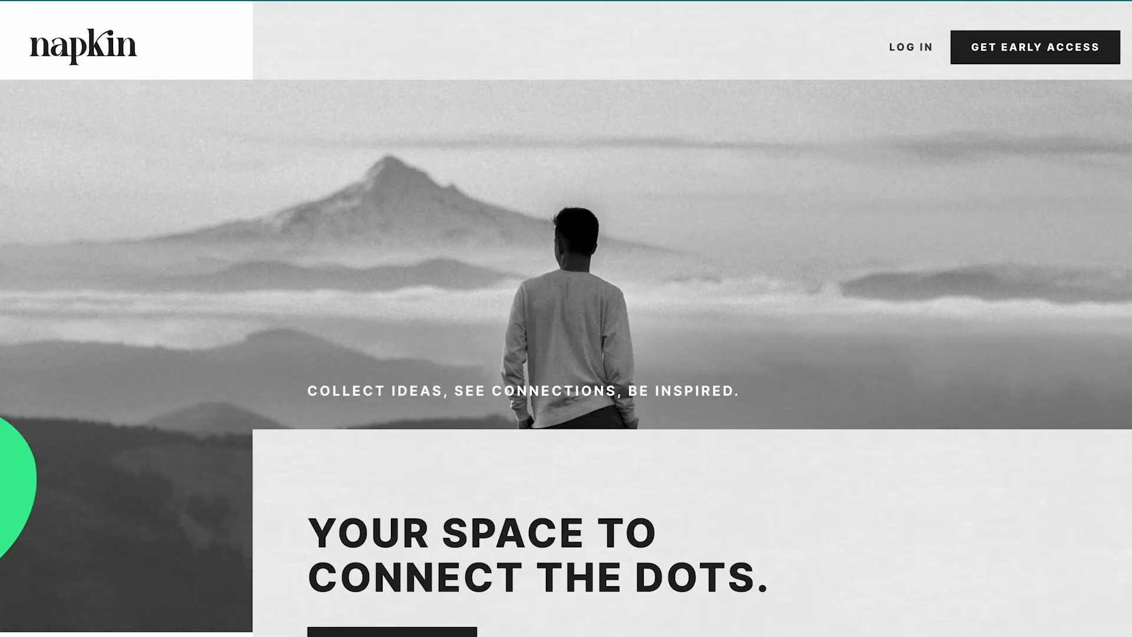
scroll(565, 353, down, 10)
scroll(688, 324, down, 5)
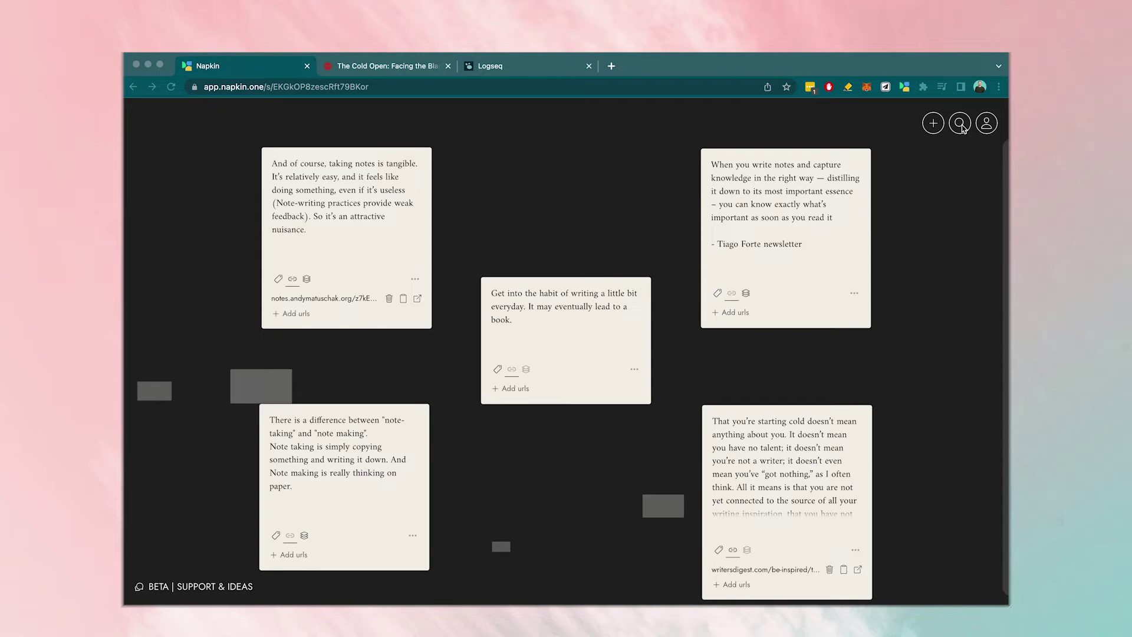
Browse the recently sent Napkin thoughts and the full TAGS list, then close the overlay.
click(422, 236)
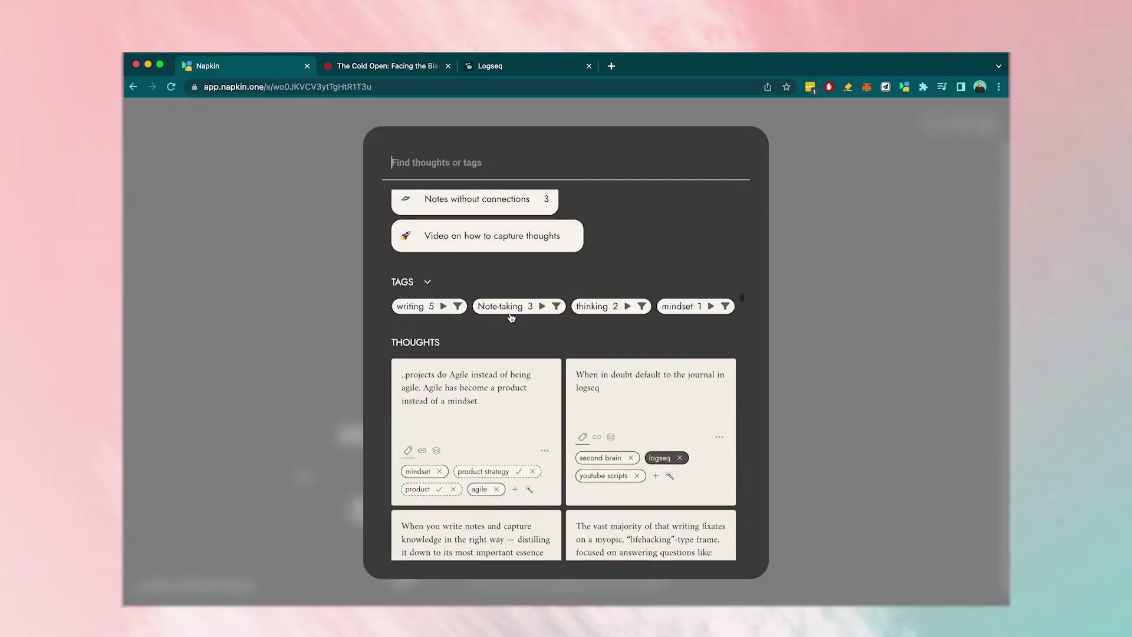
click(510, 317)
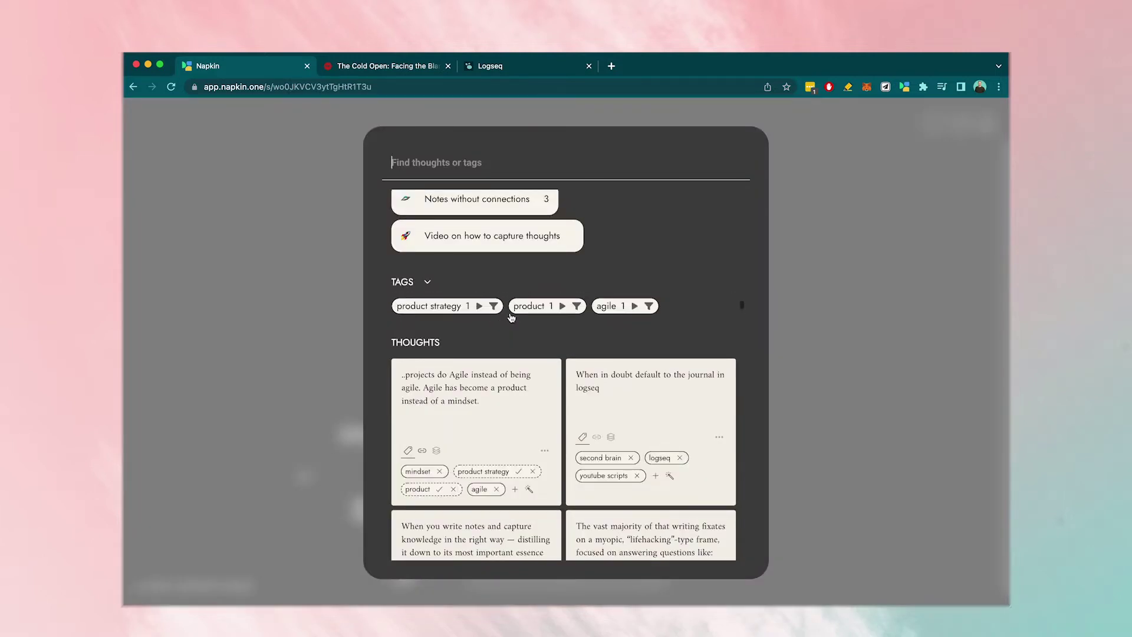
click(429, 284)
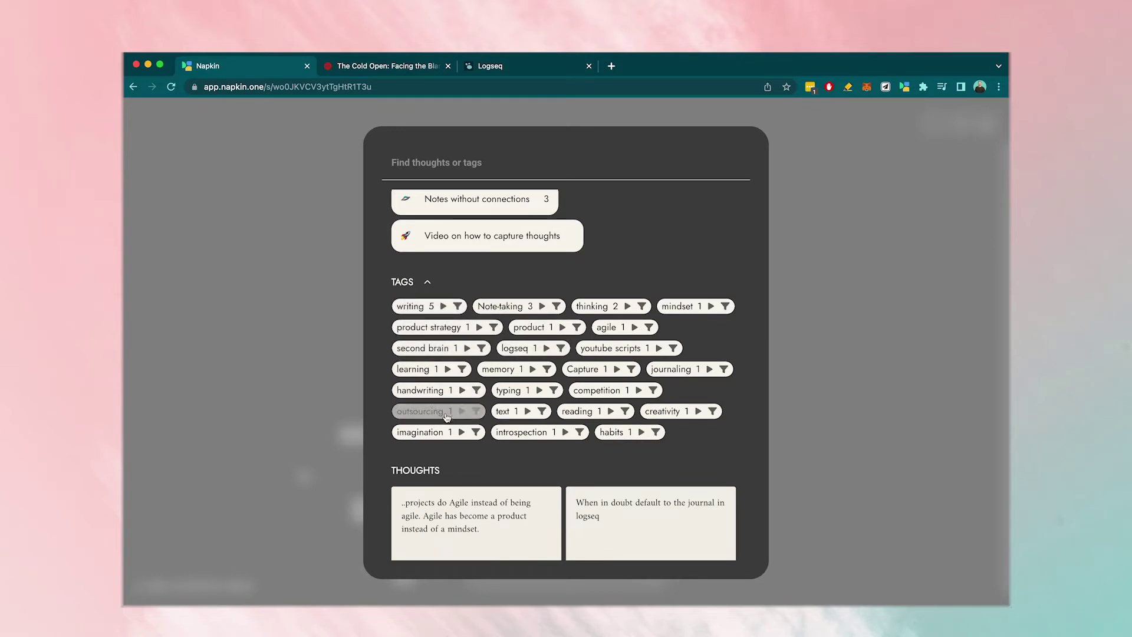
key(Escape)
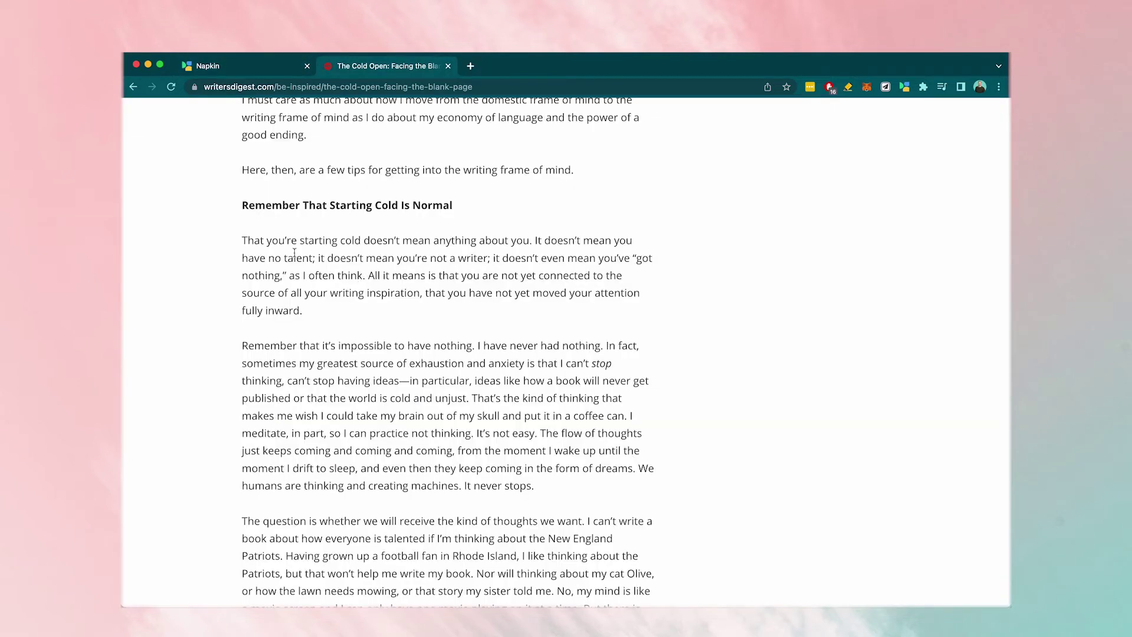
Send the 'That you're starting cold…' paragraph to Napkin and return to the Napkin board.
drag(242, 238, 316, 311)
right_click(497, 254)
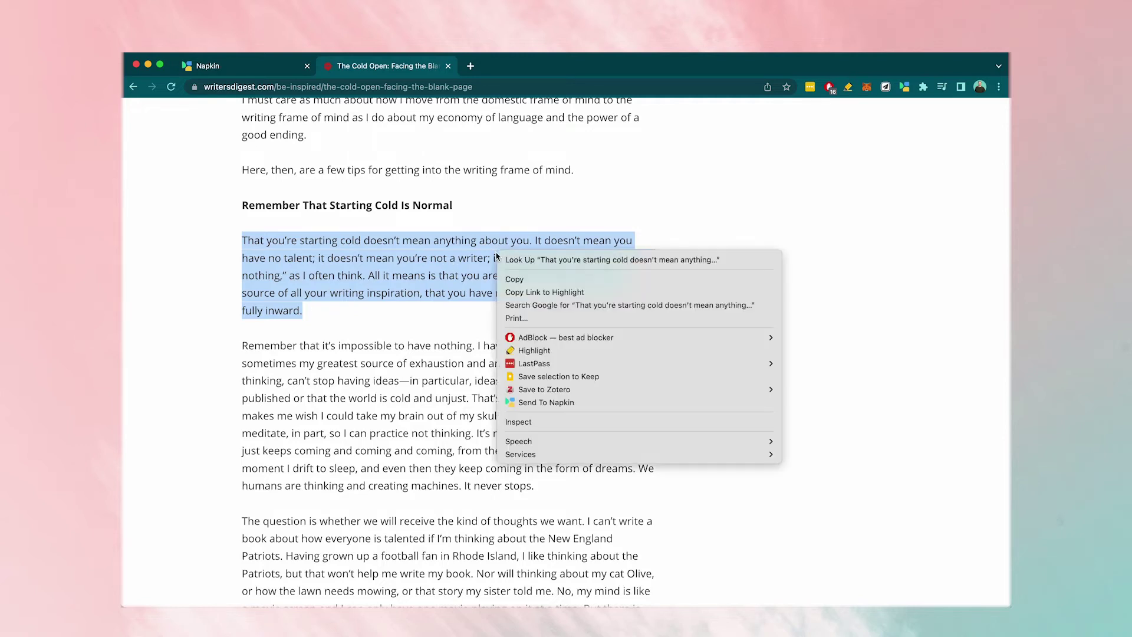
click(519, 402)
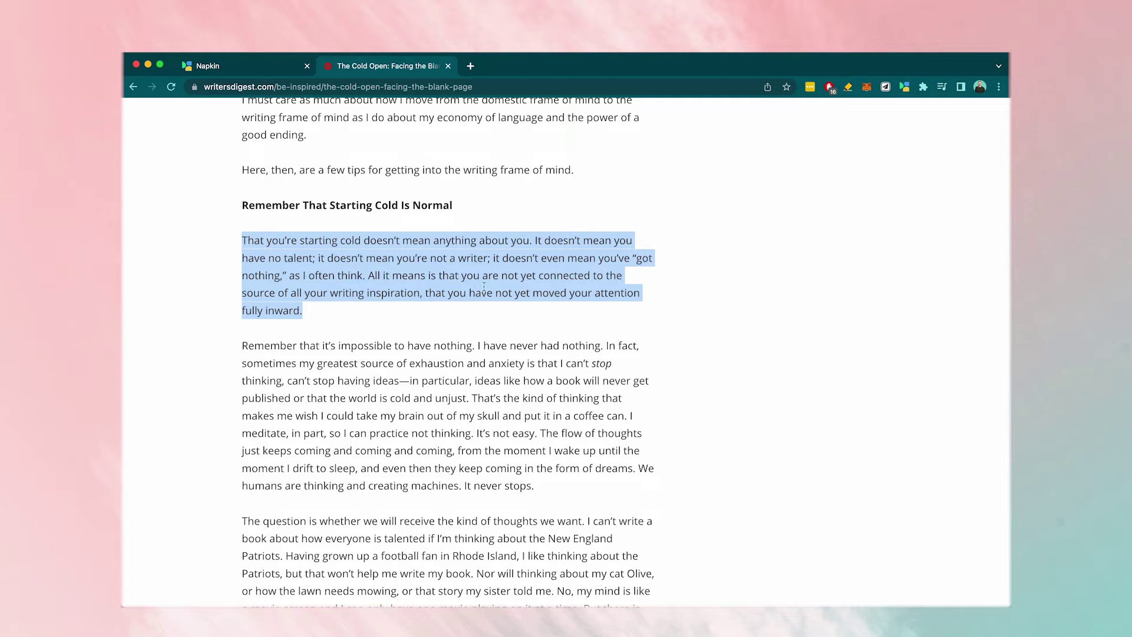
click(274, 68)
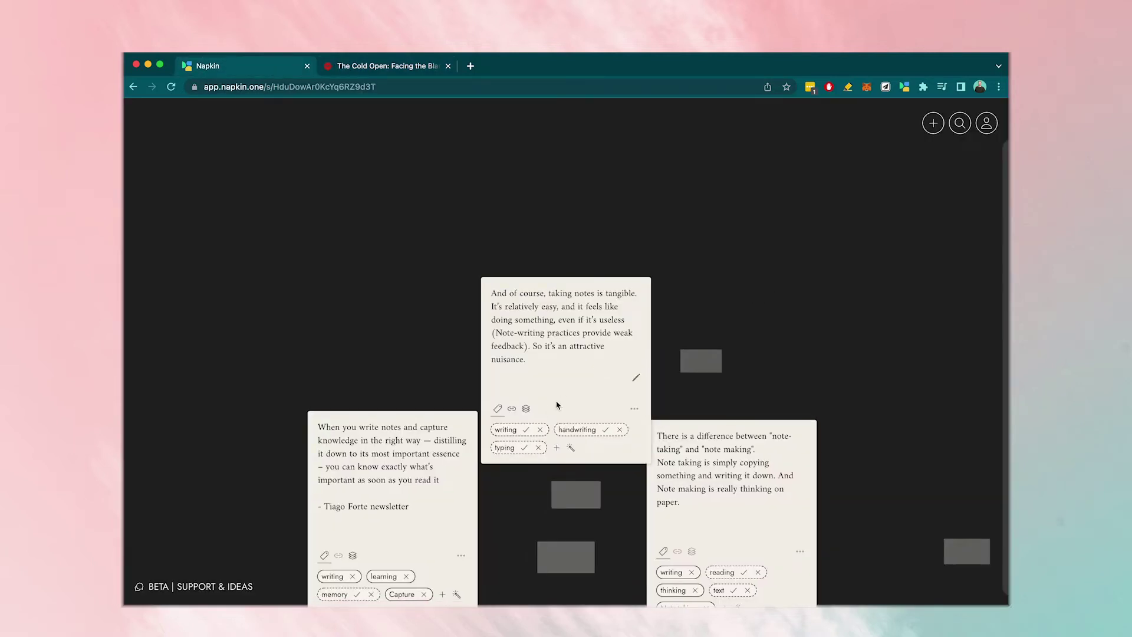
Accept the suggested writing tag and add the habits tag to the 'Get into the habit…' thought.
click(526, 429)
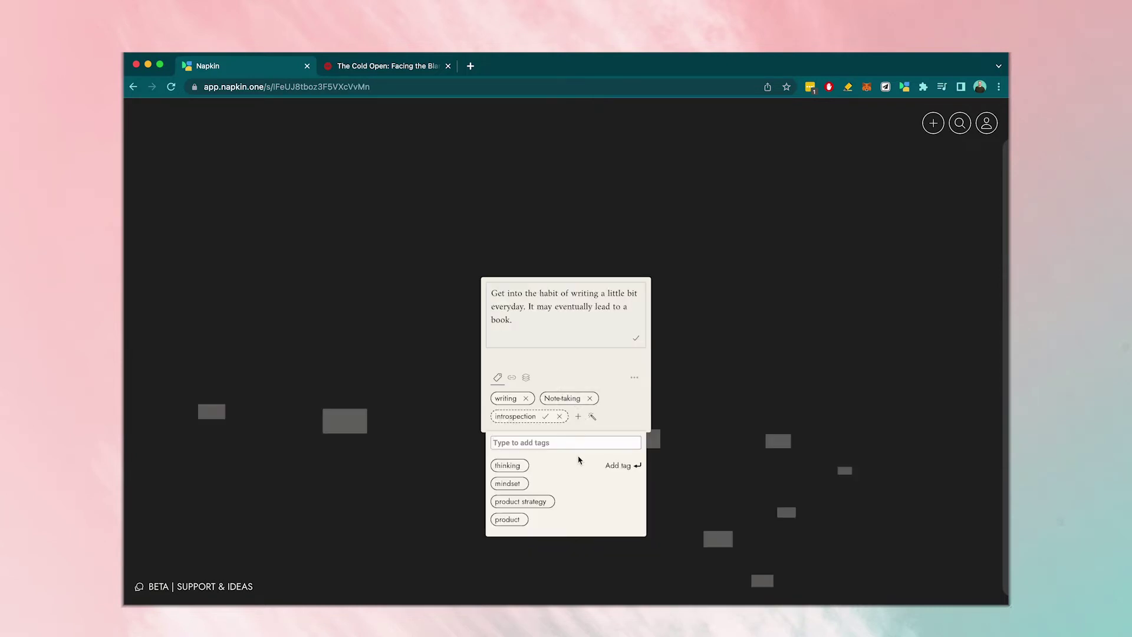
text(habits)
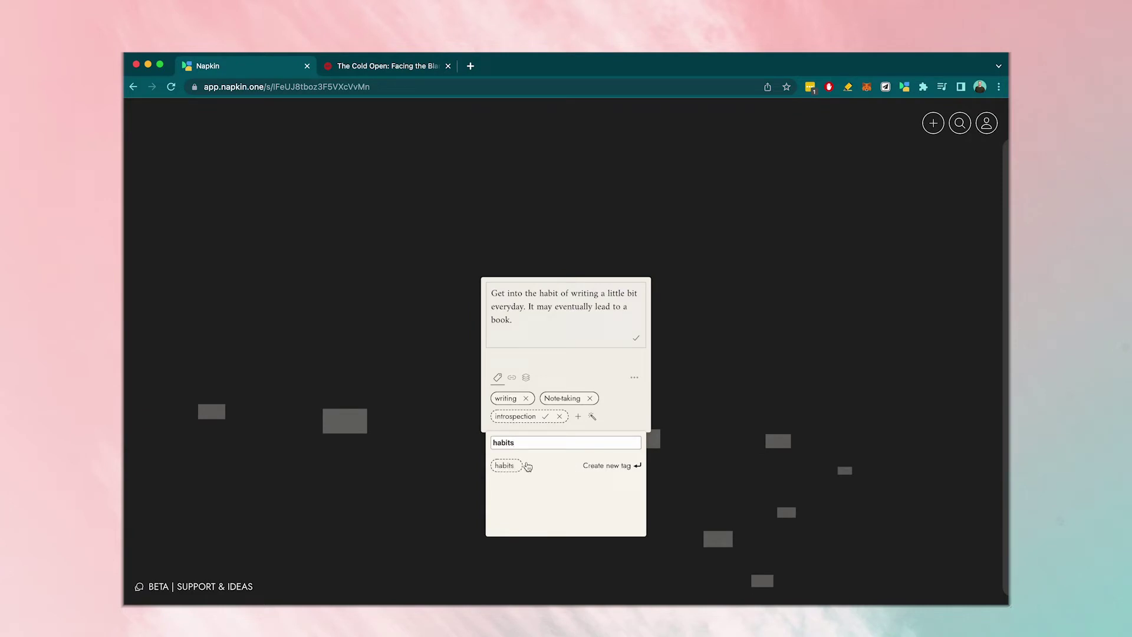
click(505, 466)
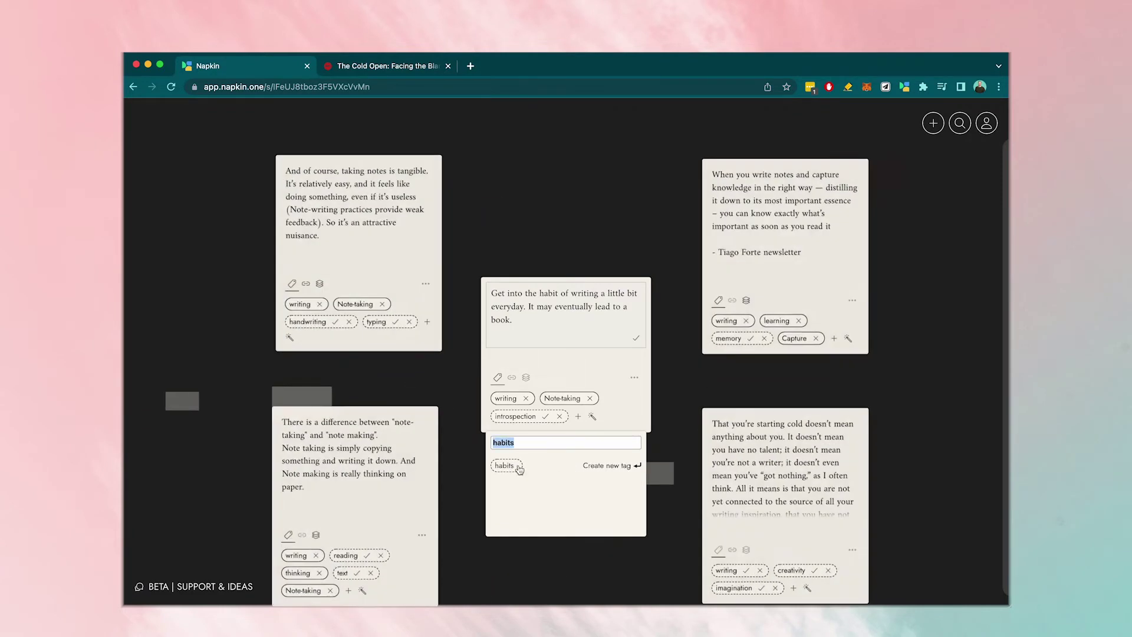
click(591, 245)
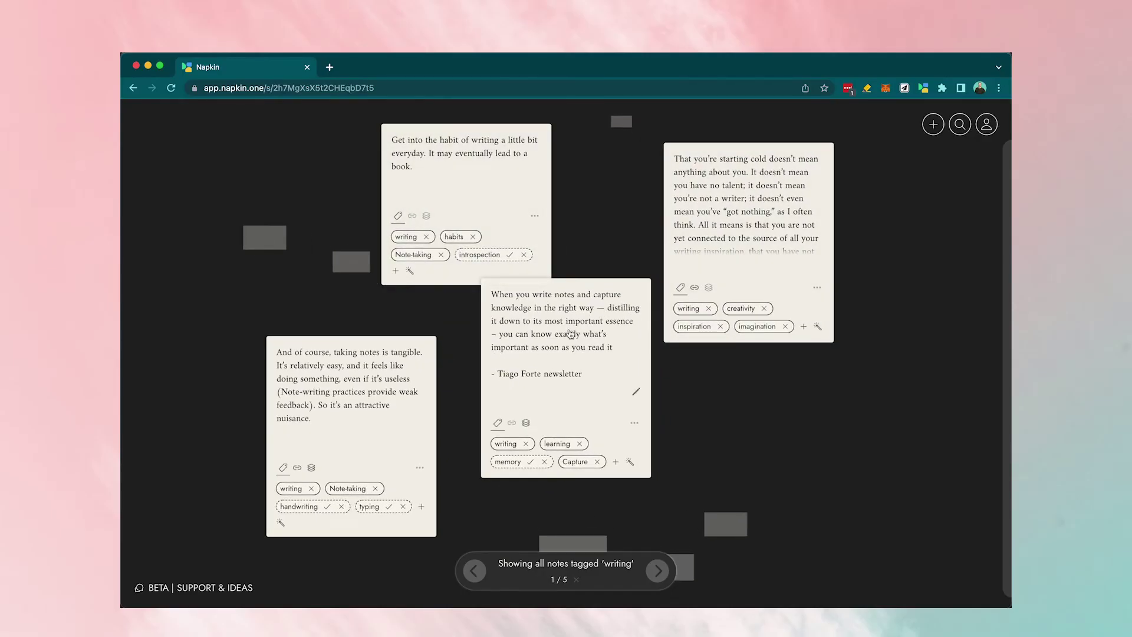
Add the middle, right-hand and lower-left thoughts to the Writing stack.
drag(556, 363, 937, 270)
drag(869, 246, 922, 268)
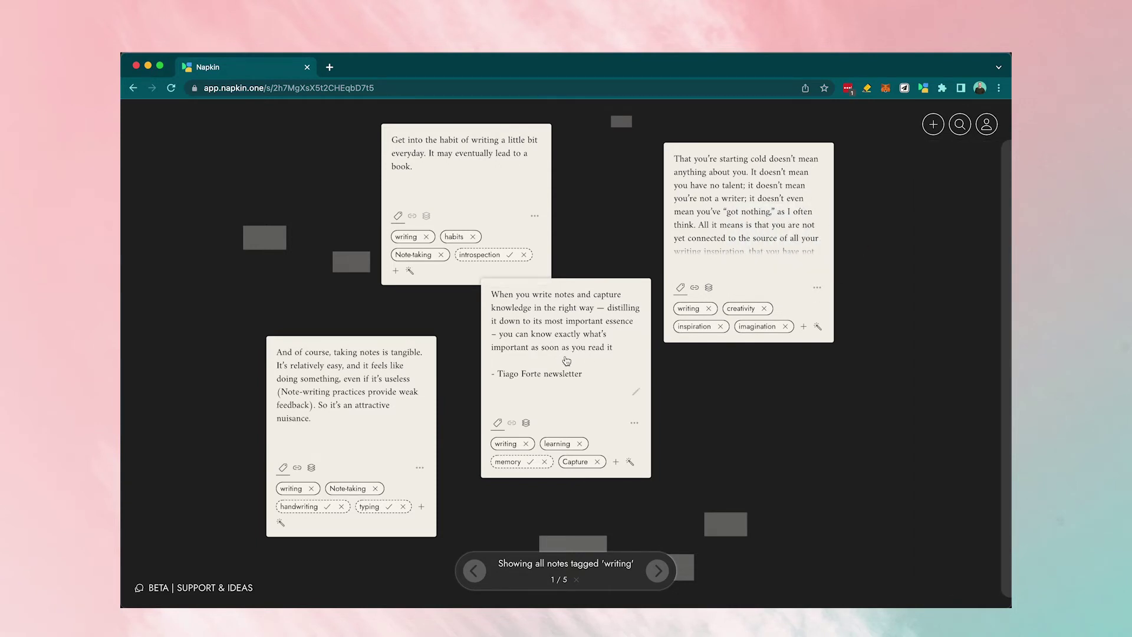
drag(407, 415, 942, 266)
Reorder the Writing stack's cards, moving 'That you're starting cold…' to last place.
click(933, 269)
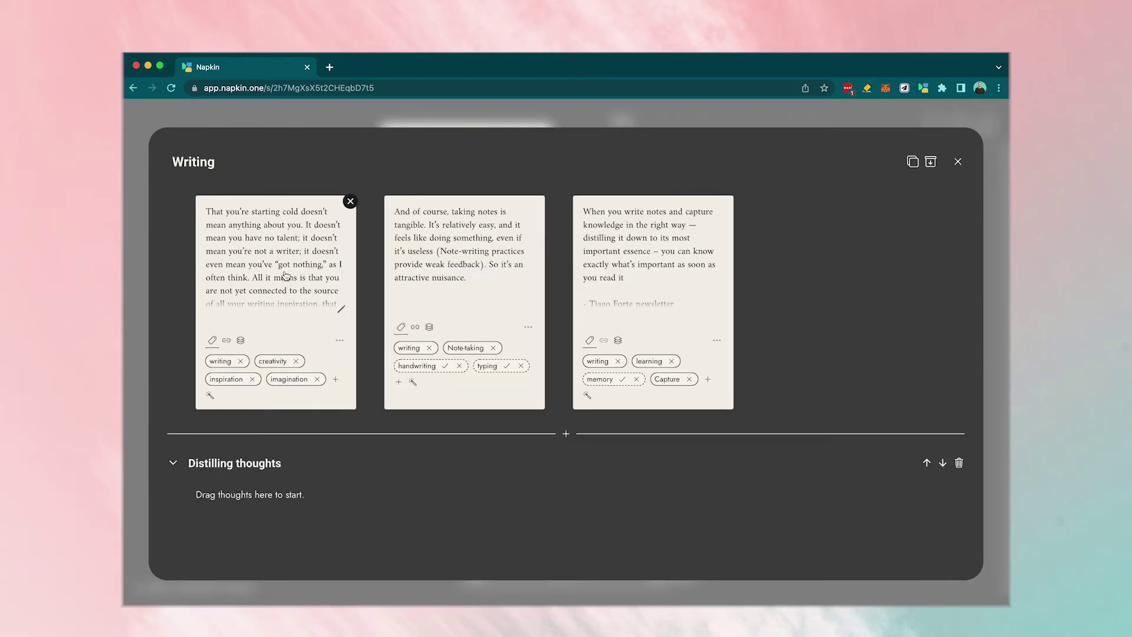
drag(285, 275, 449, 248)
drag(285, 269, 298, 439)
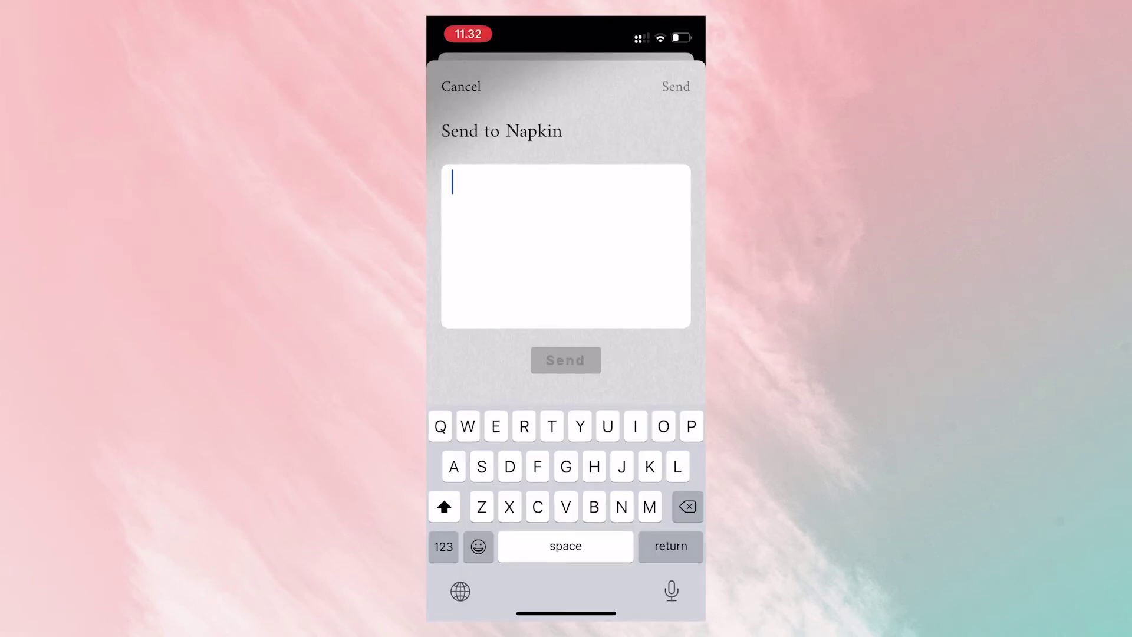
Write the thought 'This a thought i had' in the iPhone's Send to Napkin box.
click(452, 182)
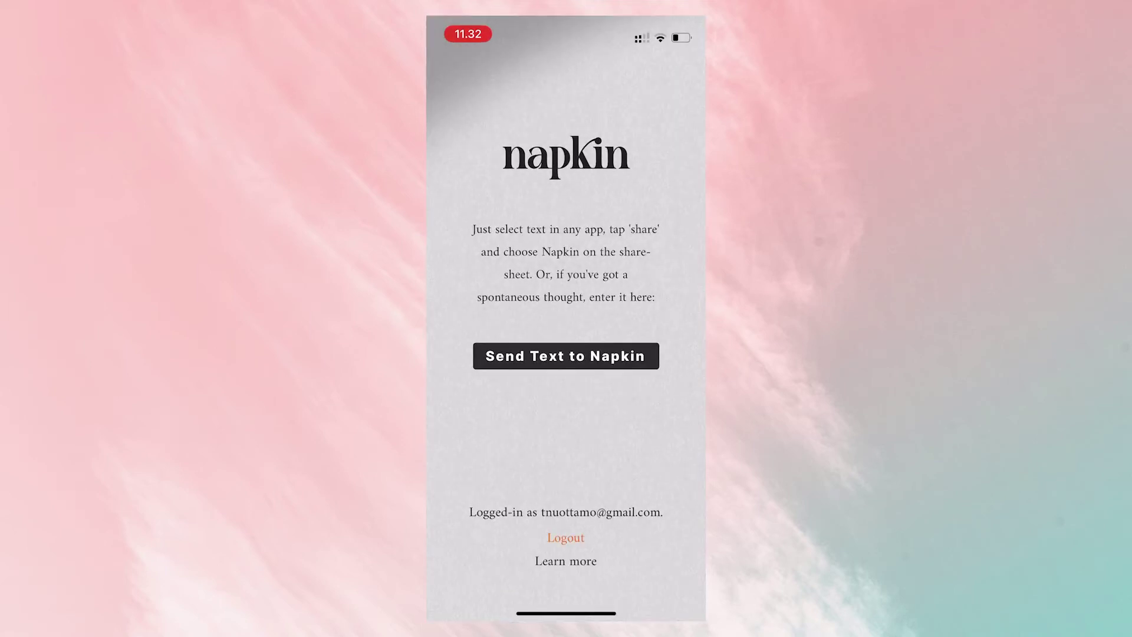
click(565, 356)
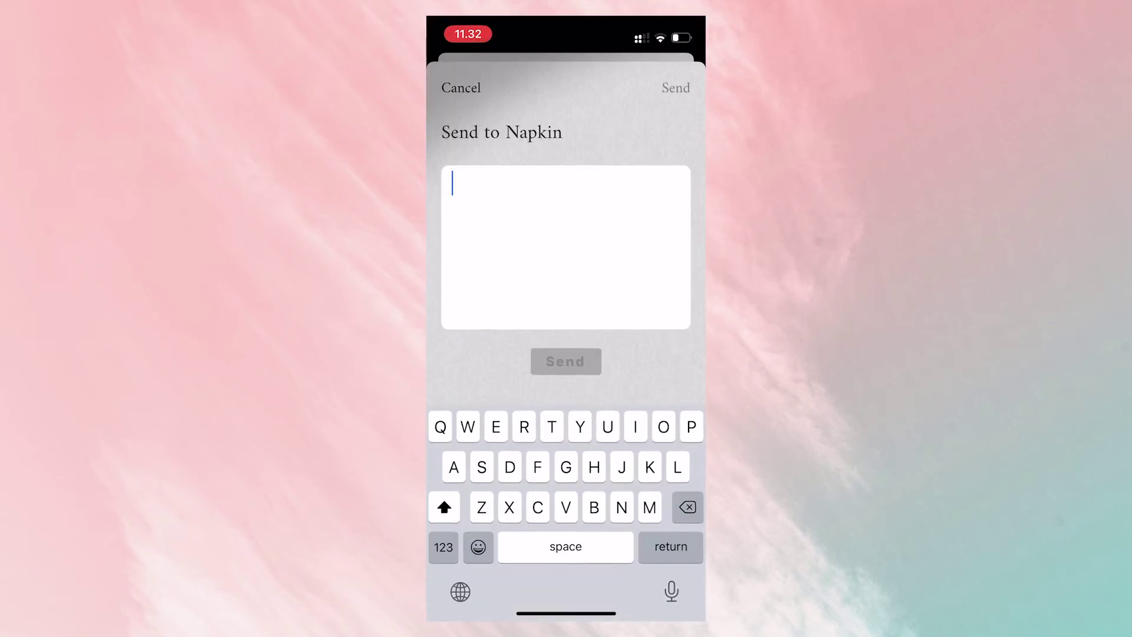
text(T)
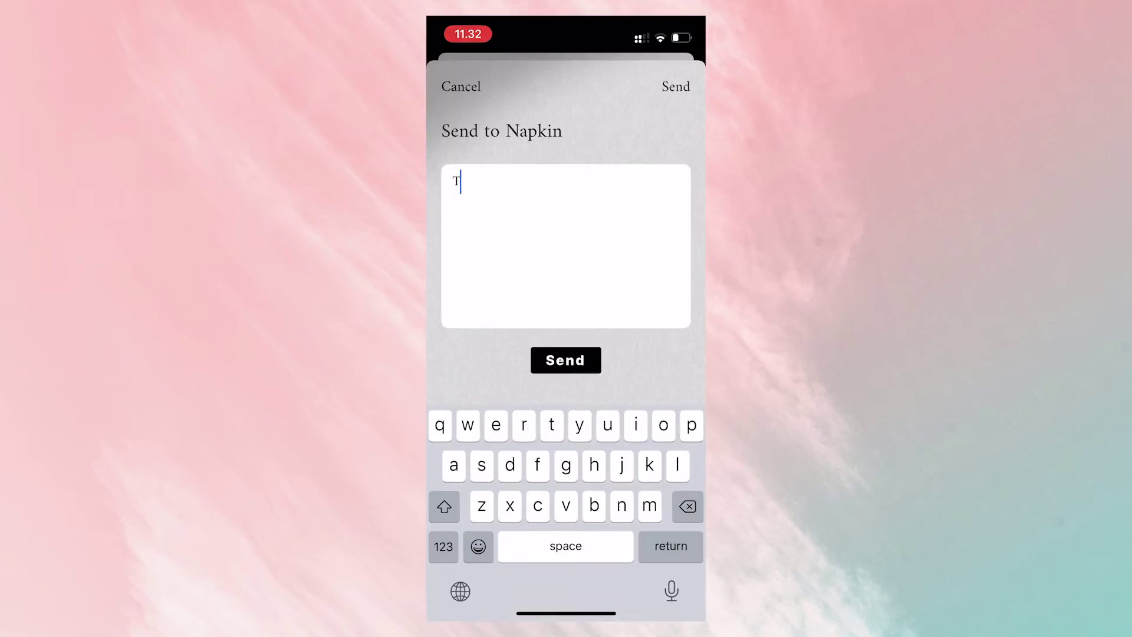
text(his a thought i had)
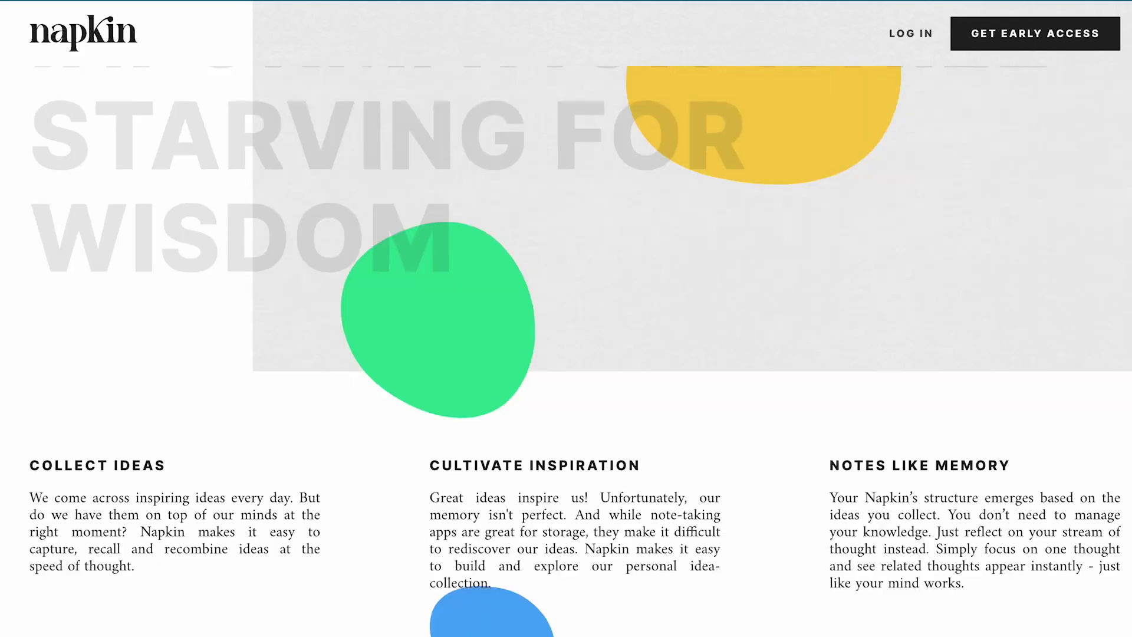
Scroll the Napkin homepage down to the pricing cards ($10 monthly, $300+ lifetime).
scroll(566, 331, down, 4)
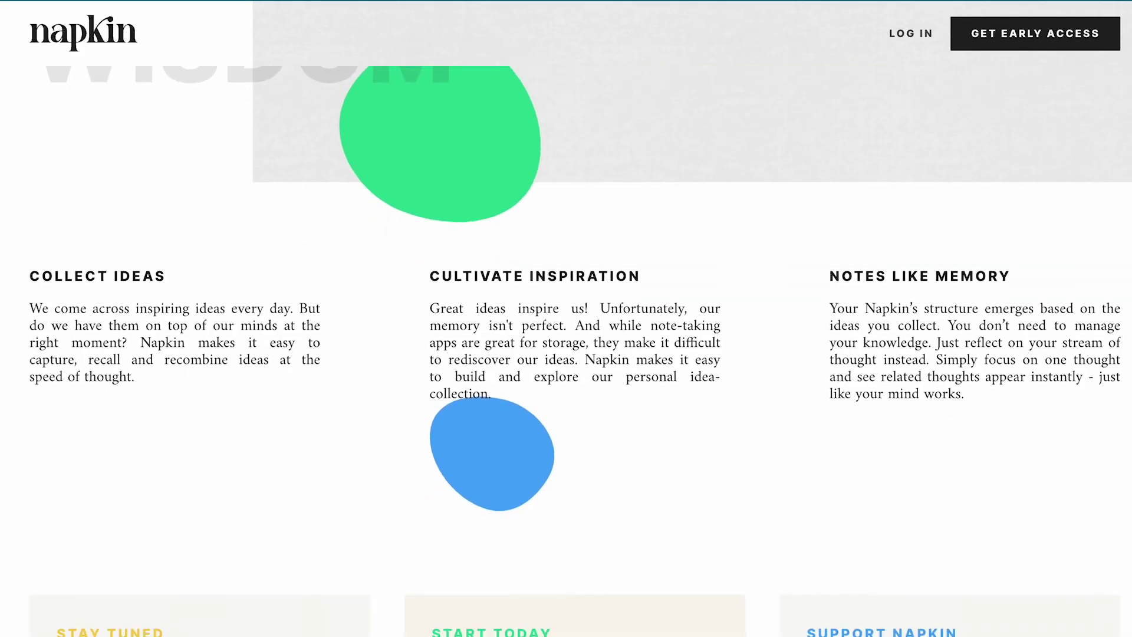
scroll(566, 330, down, 3)
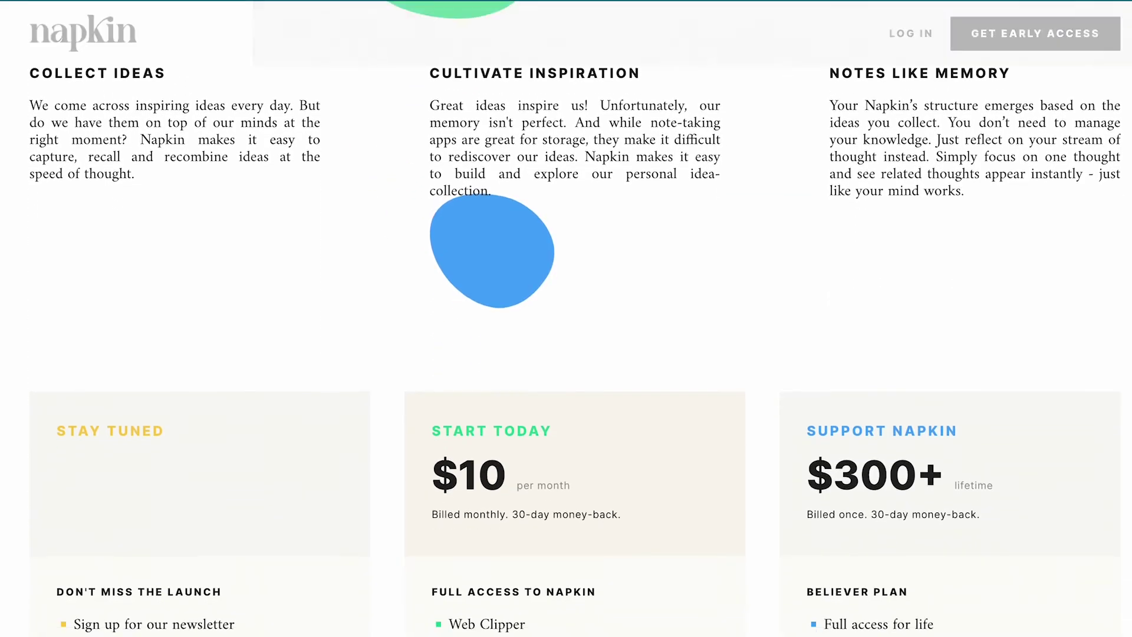
scroll(566, 330, down, 5)
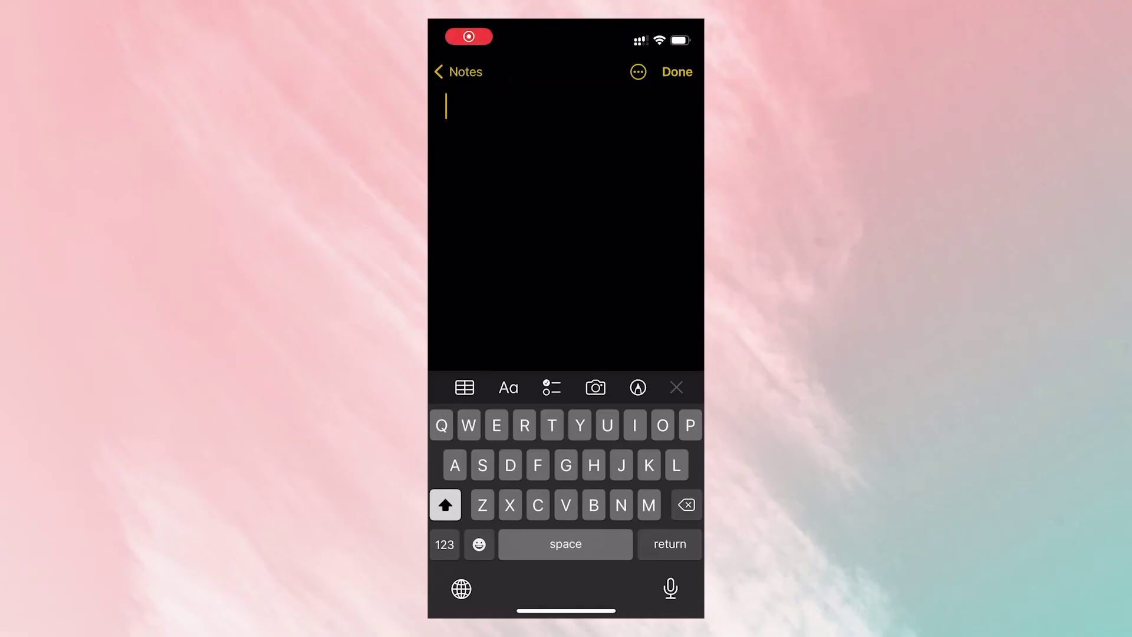
Title the note 'Podcast notes', type 'This is a podcast note' and dictate 'this is a test'.
text(Podcast)
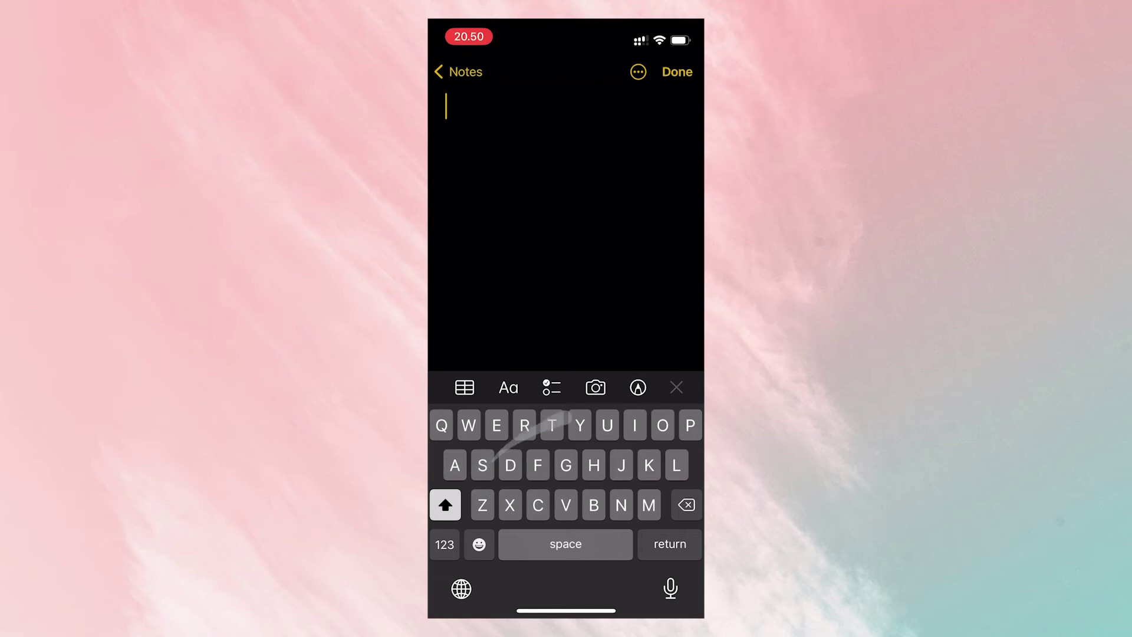
text( notes)
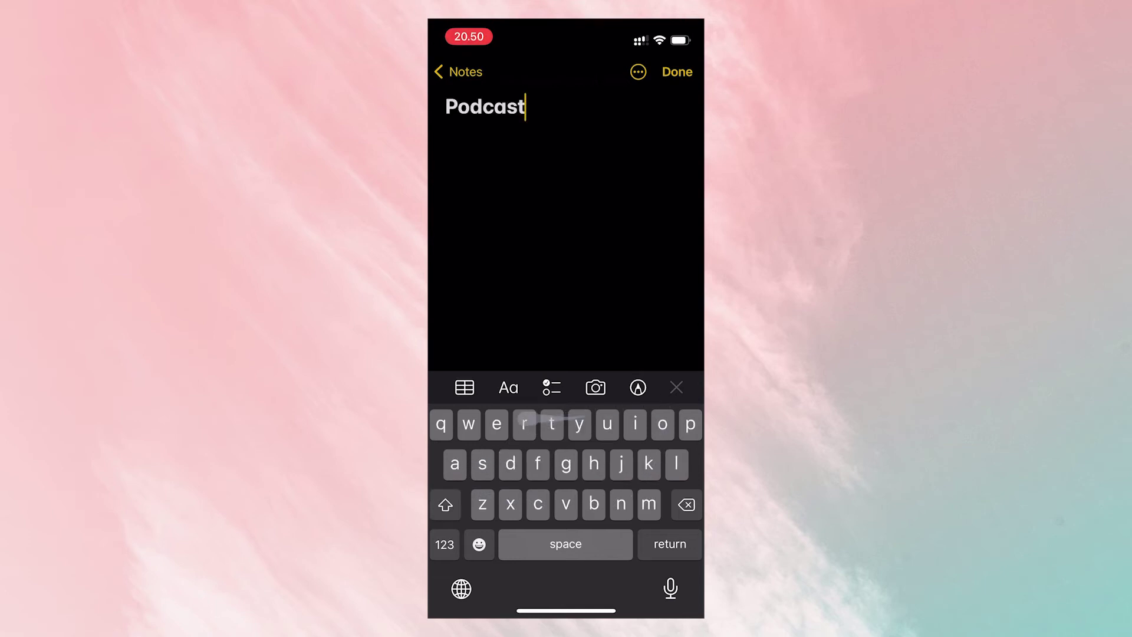
key(Return)
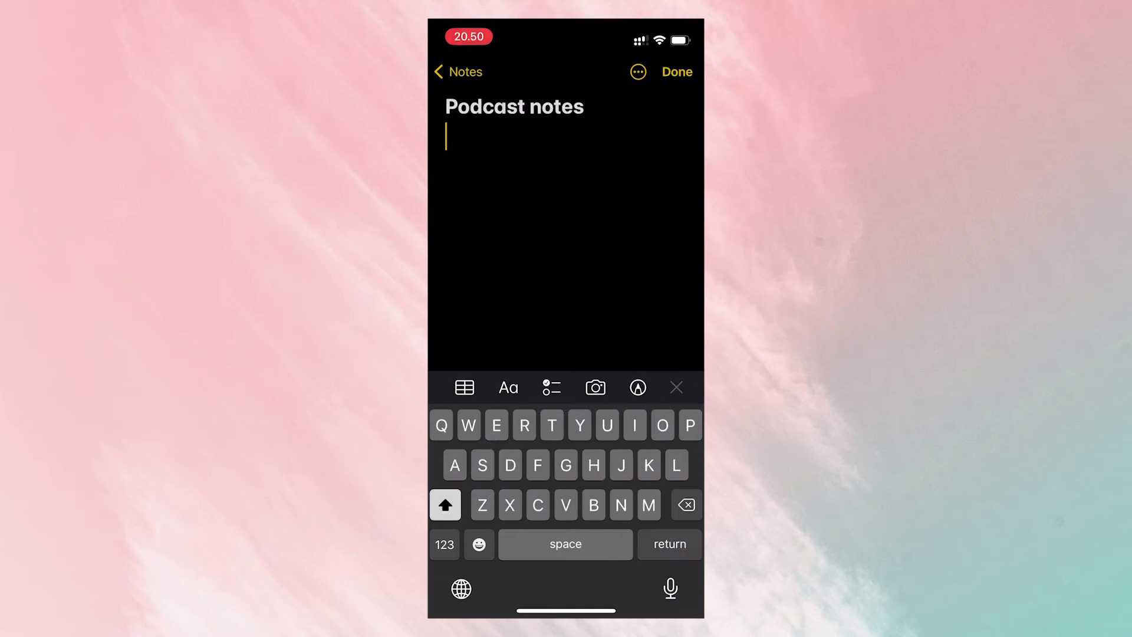
key(Return)
text(This)
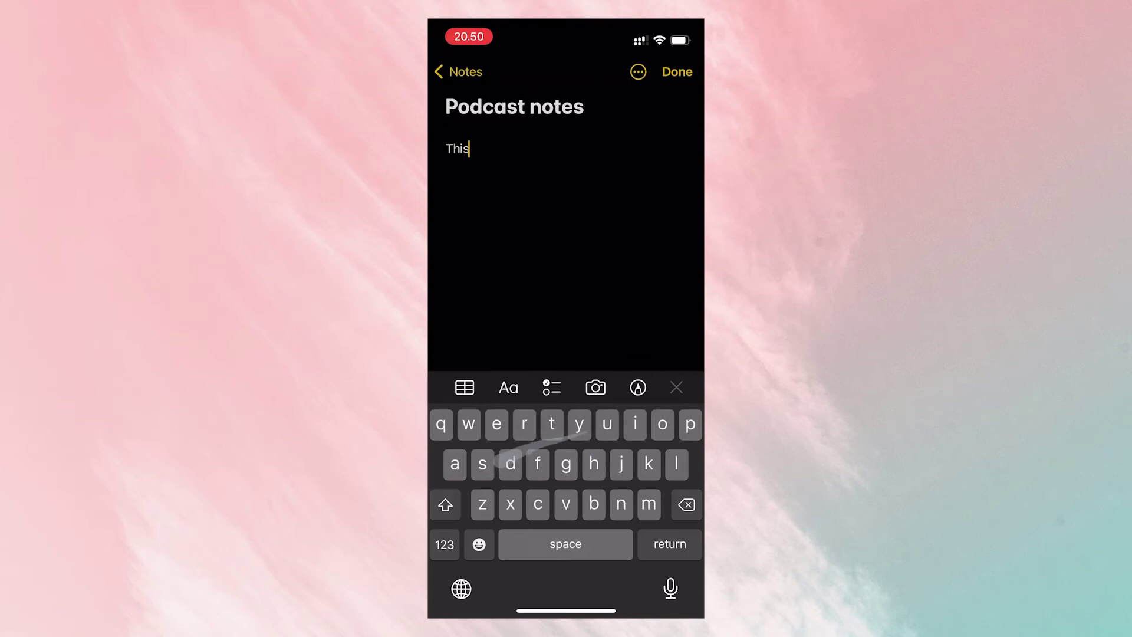
text( is a podcast note)
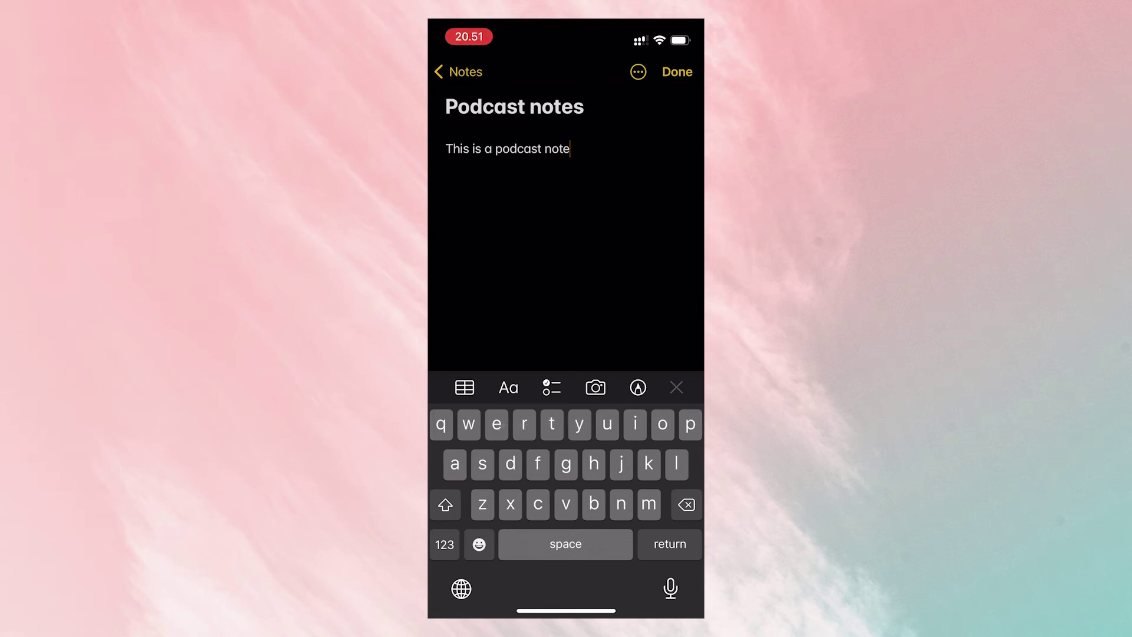
click(670, 588)
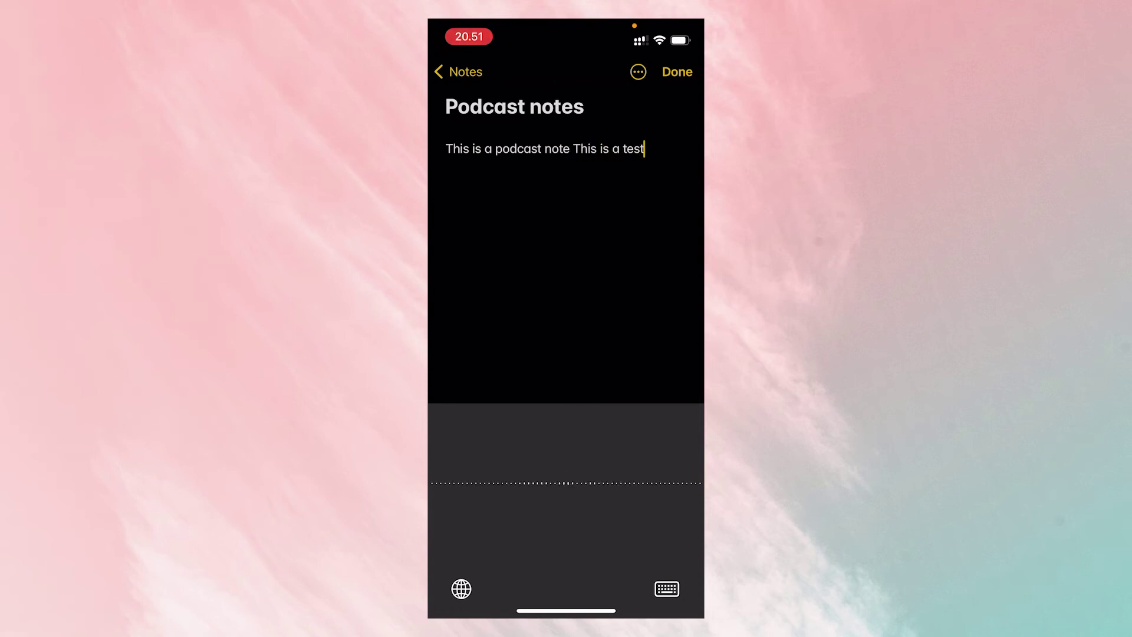
click(676, 71)
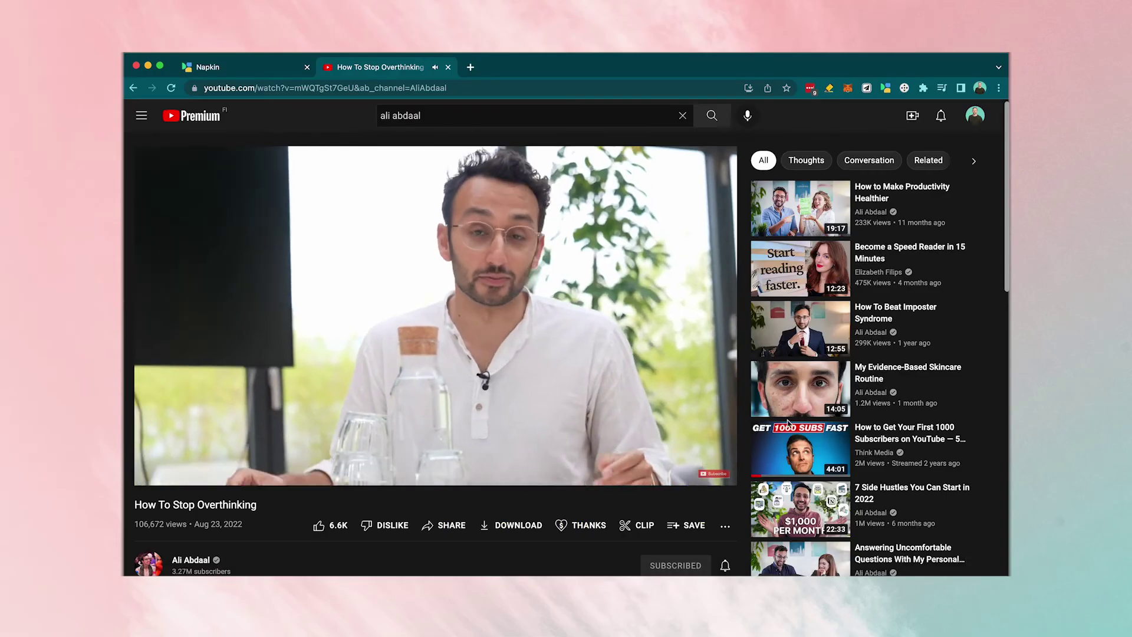
Write a Quick Note titled 'Overthinking' reading 'People have a tendency to overthink', then view it among the Quick Notes.
key(fn+q)
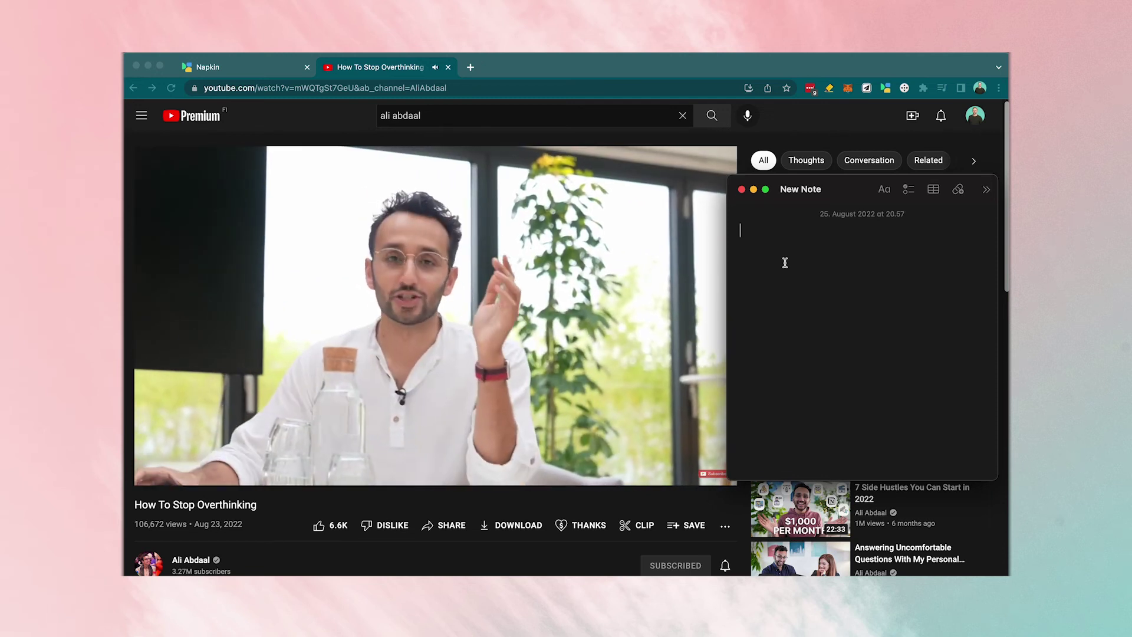
text(Overthin)
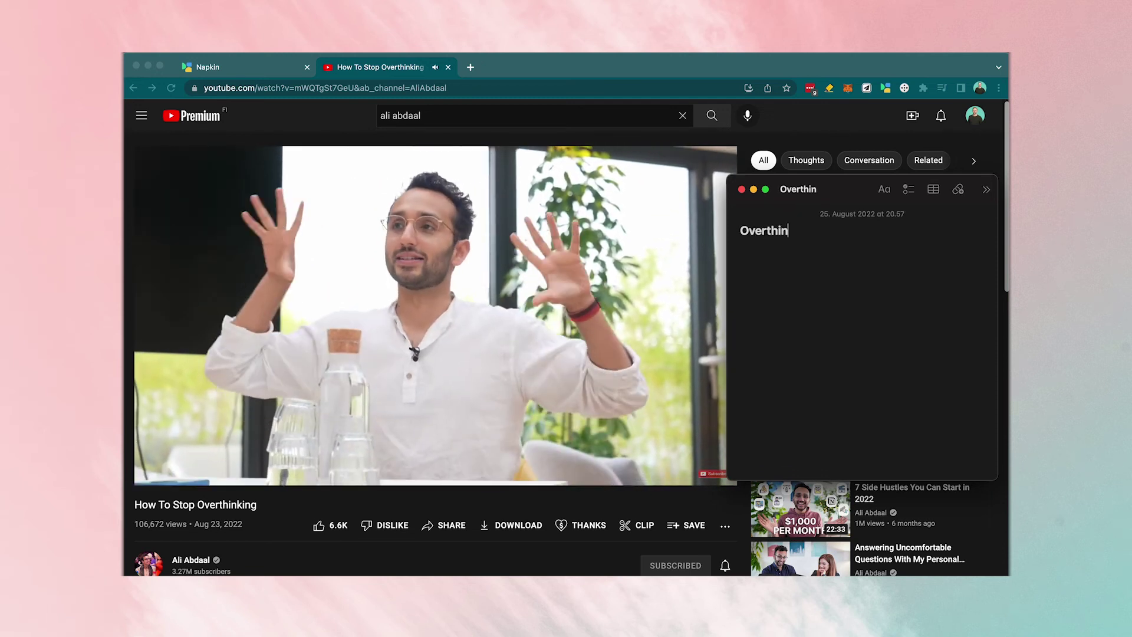
text(king)
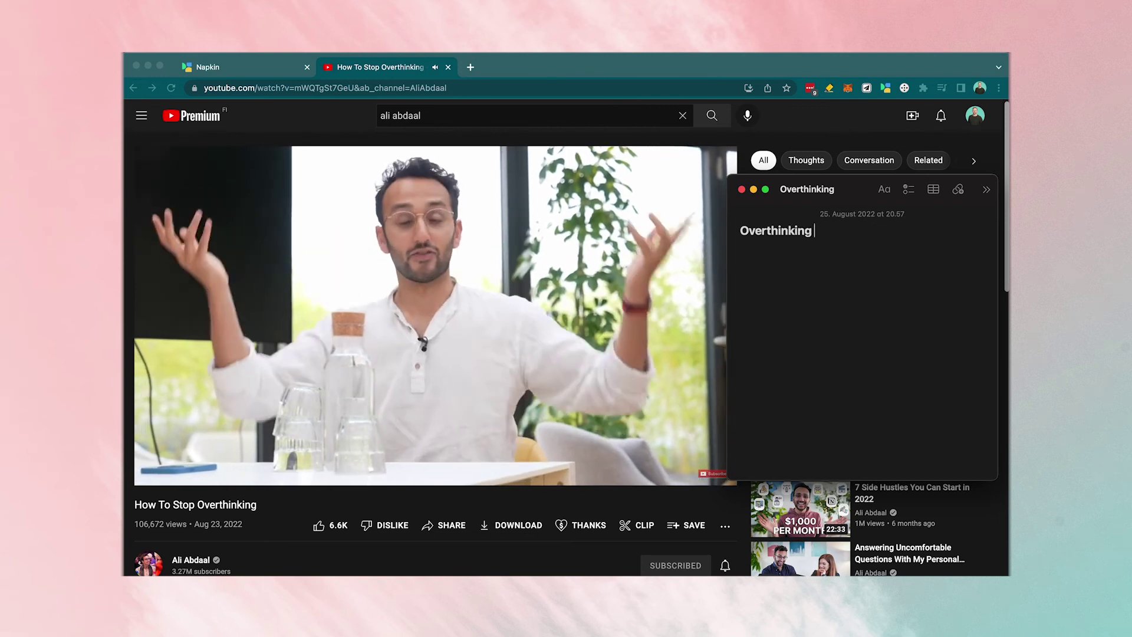
key(Return)
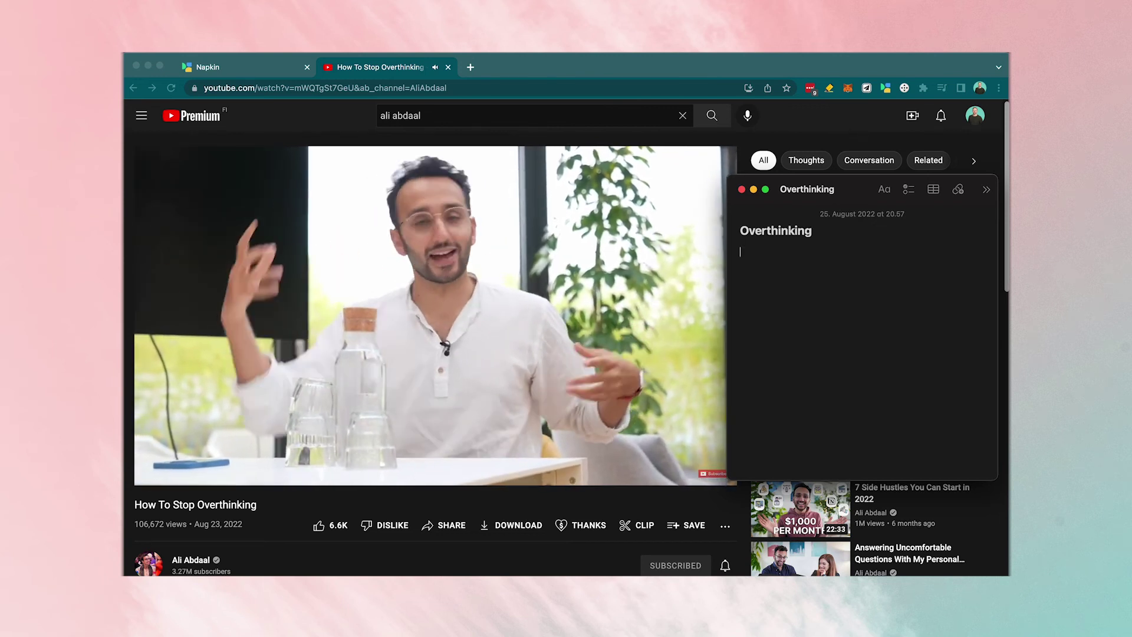
text(People have a)
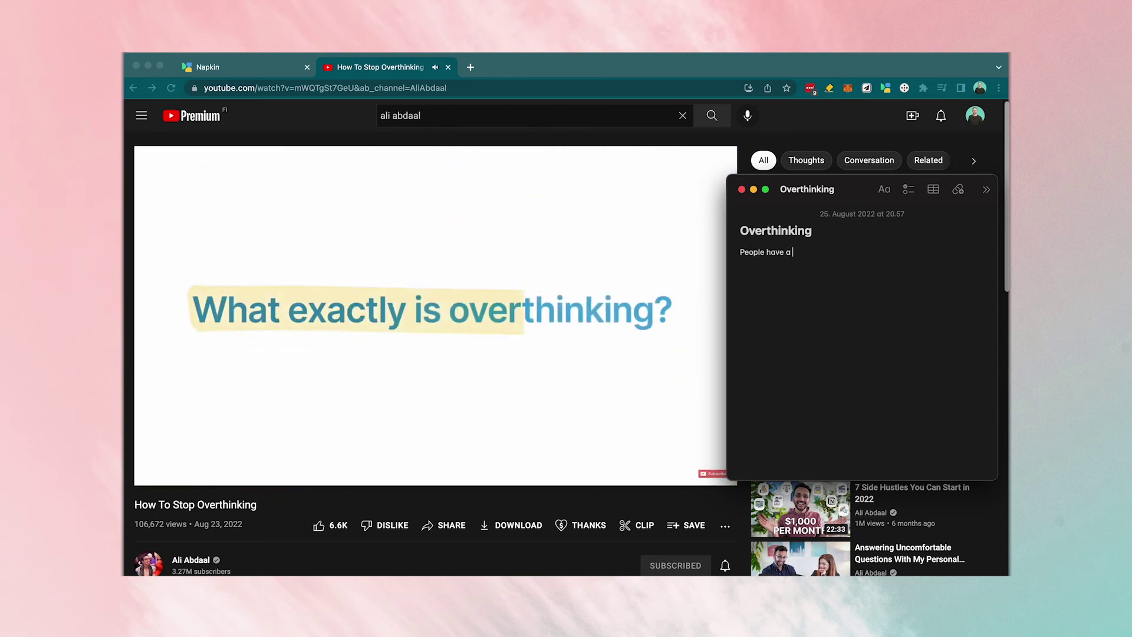
text( tendency to )
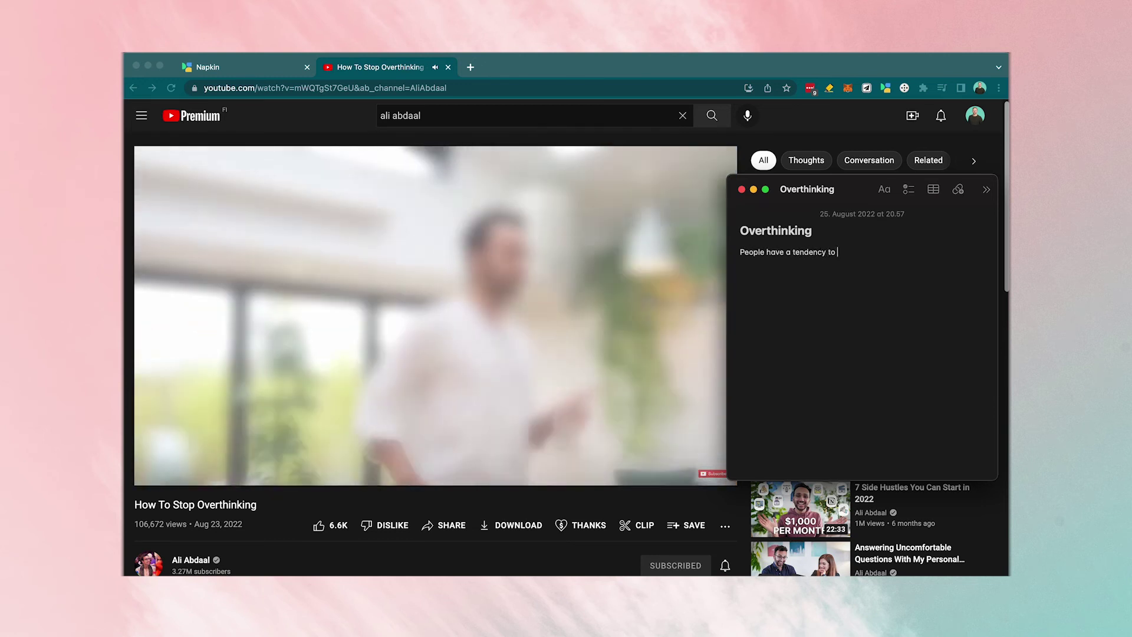
text(overthink)
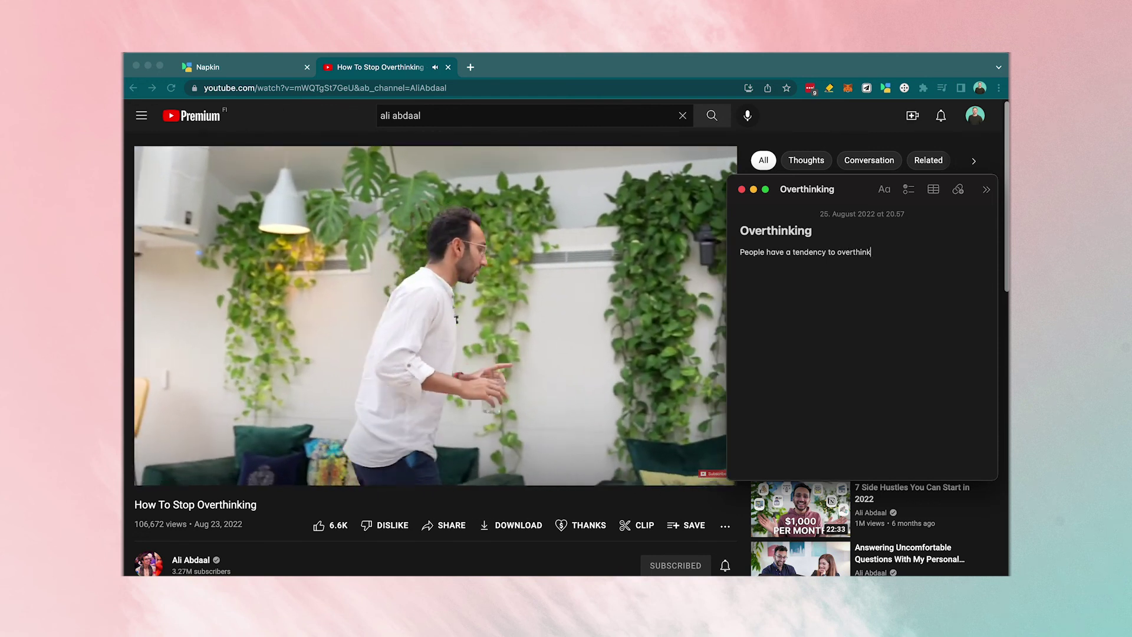
key(Return)
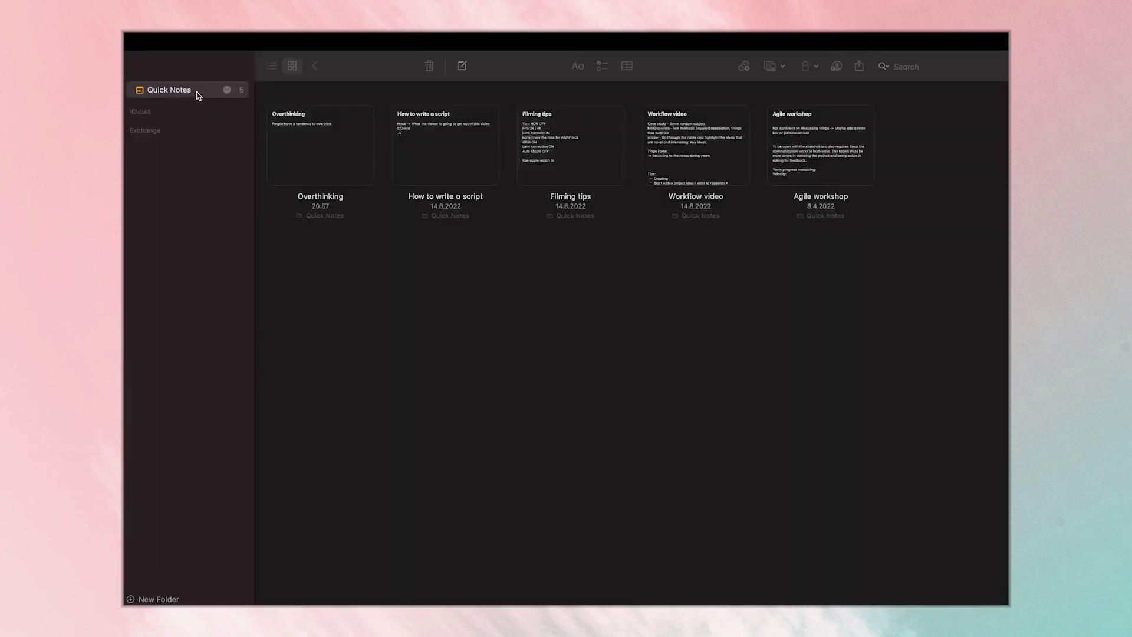
click(224, 89)
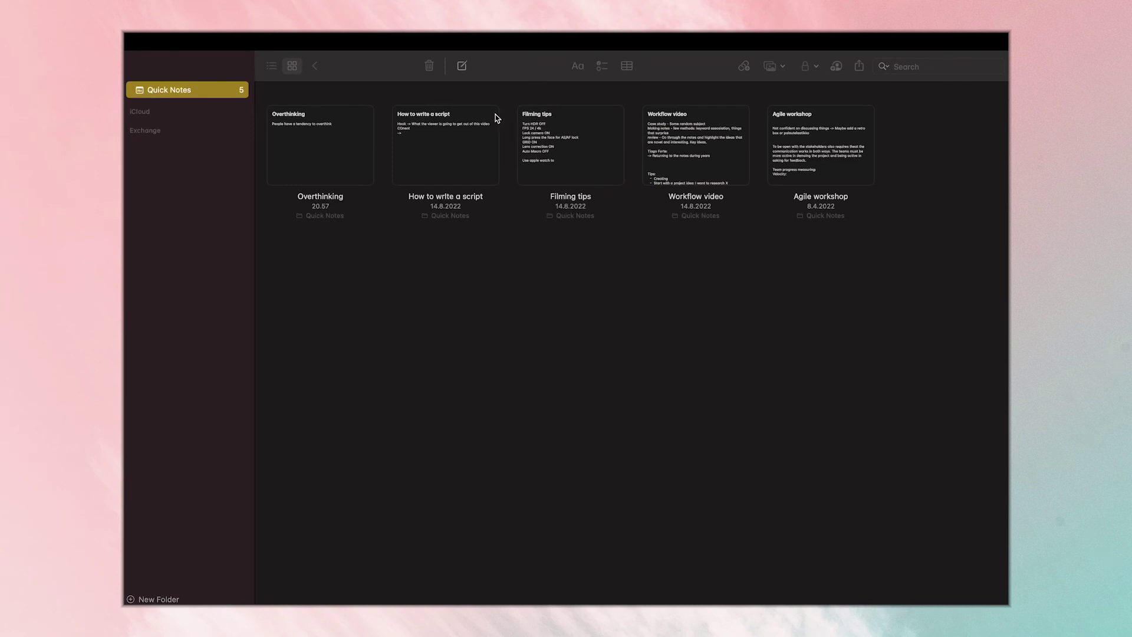
Create a new blank note in the Quick Notes folder, making six Quick Notes.
click(462, 66)
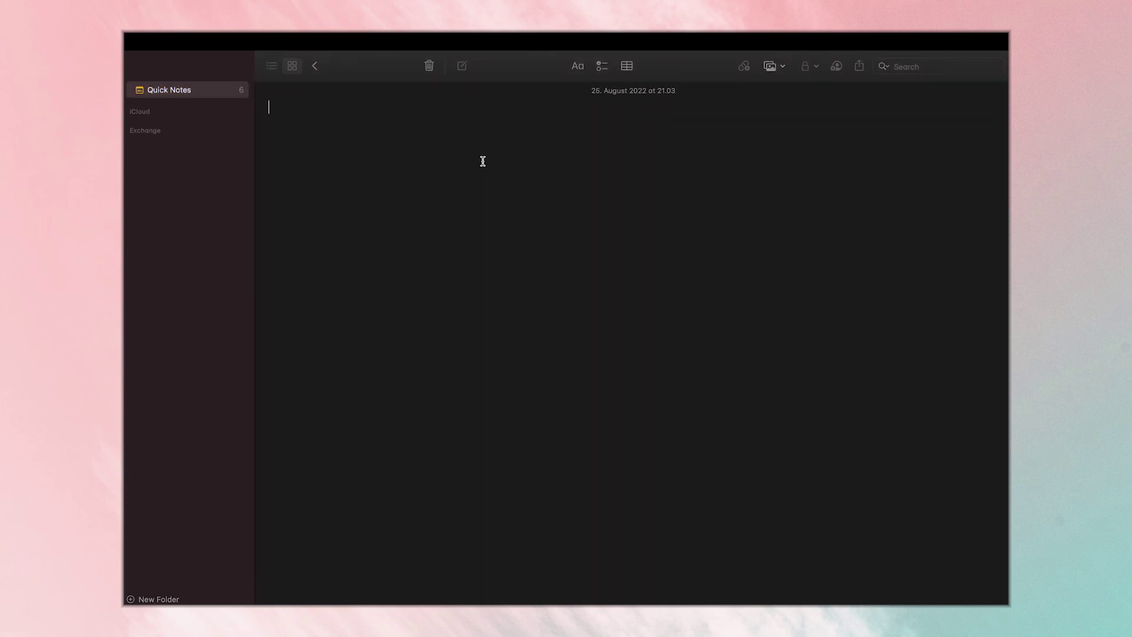